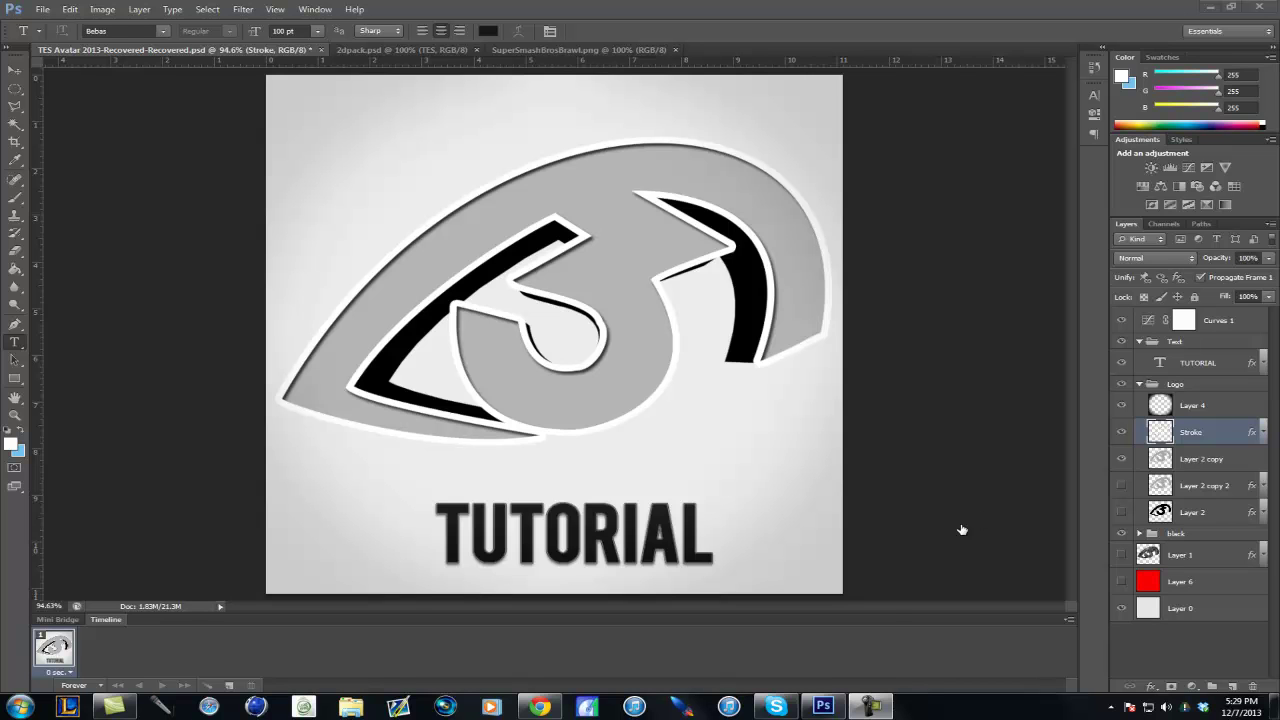
Step: Leave the Photoshop eye logo for the YouTube subscriptions page in Chrome
left_click(871, 707)
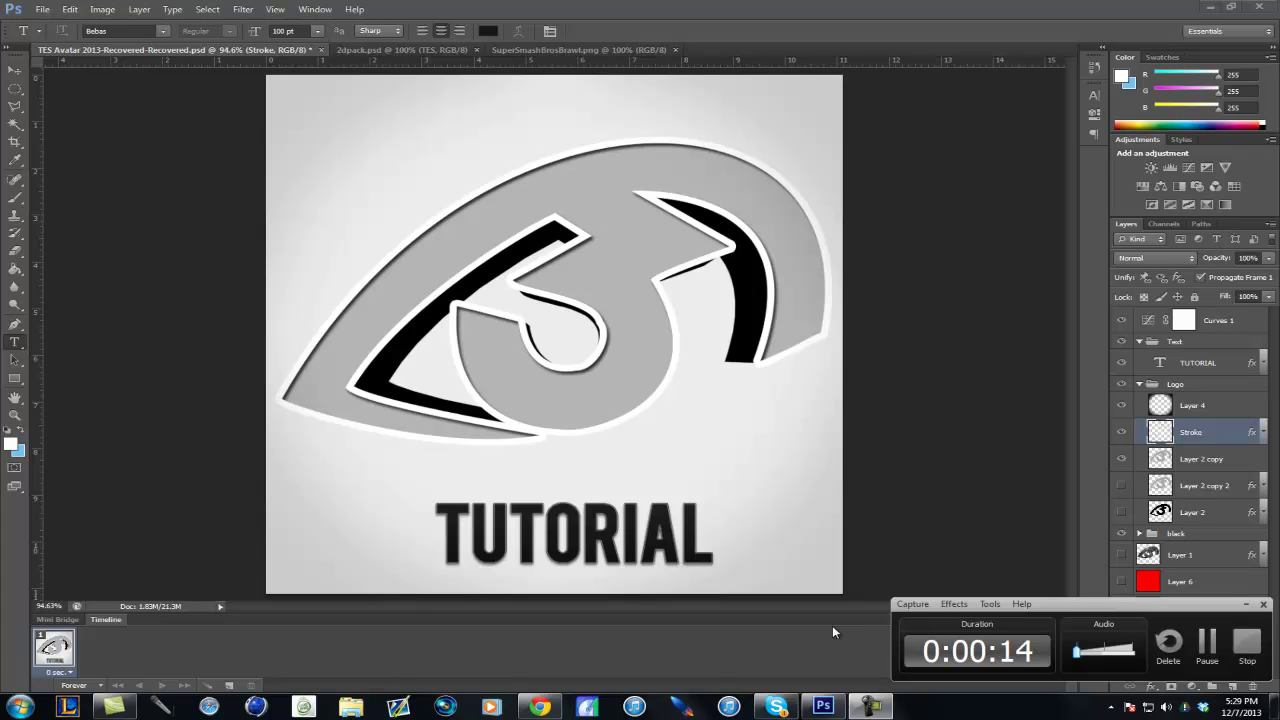
left_click(540, 706)
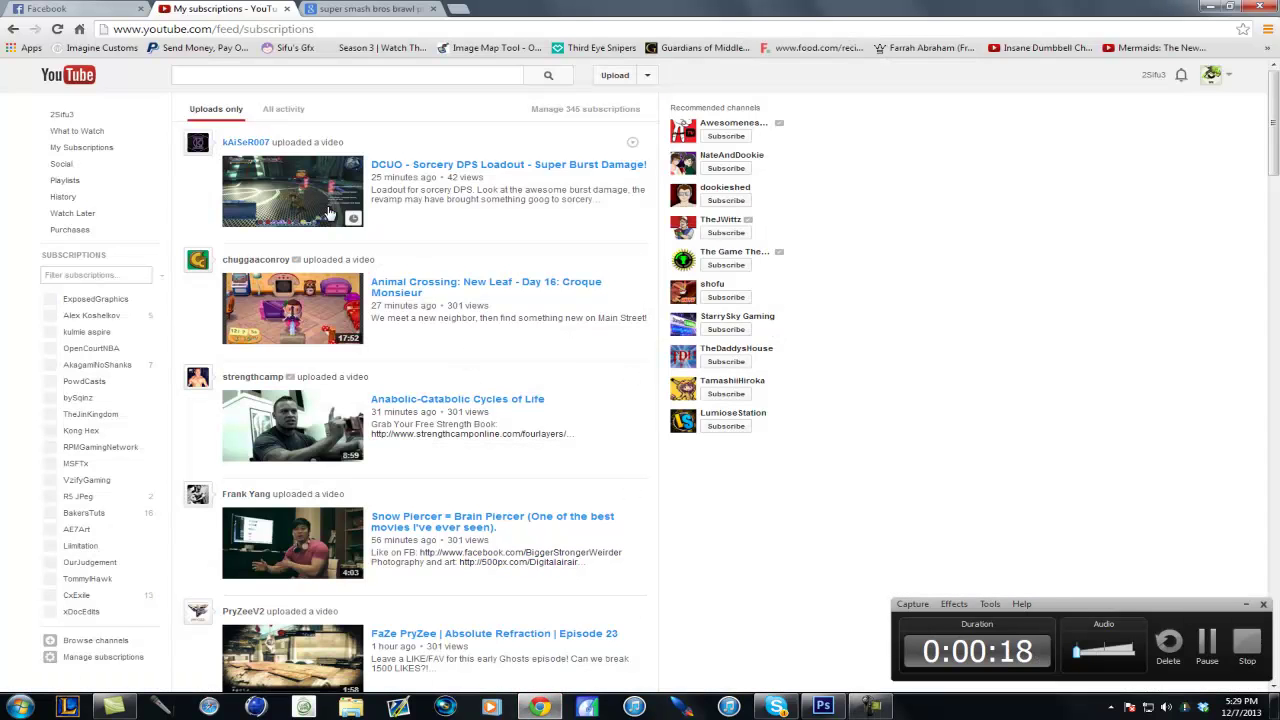
Step: Scroll the subscriptions feed, view a gaming channel's page, then return to Photoshop
scroll(470, 290, "down", 2)
left_click(241, 407)
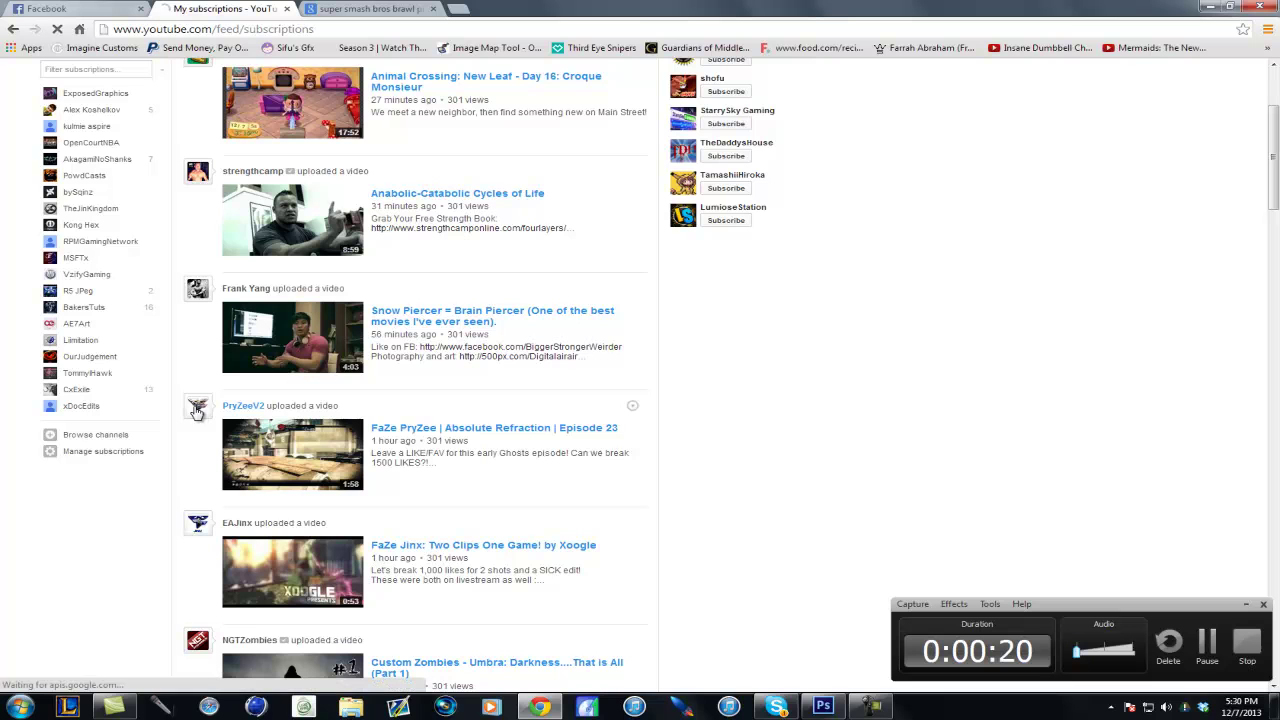
mouse_move(232, 409)
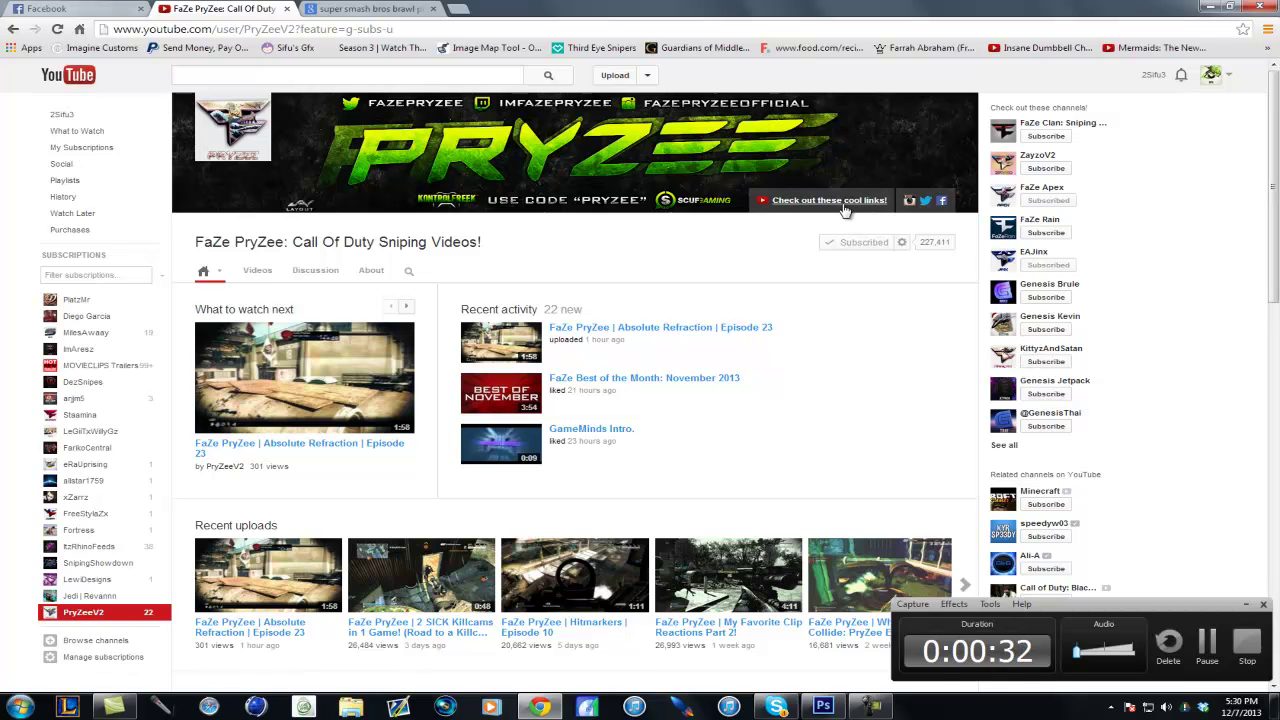
left_click(1229, 76)
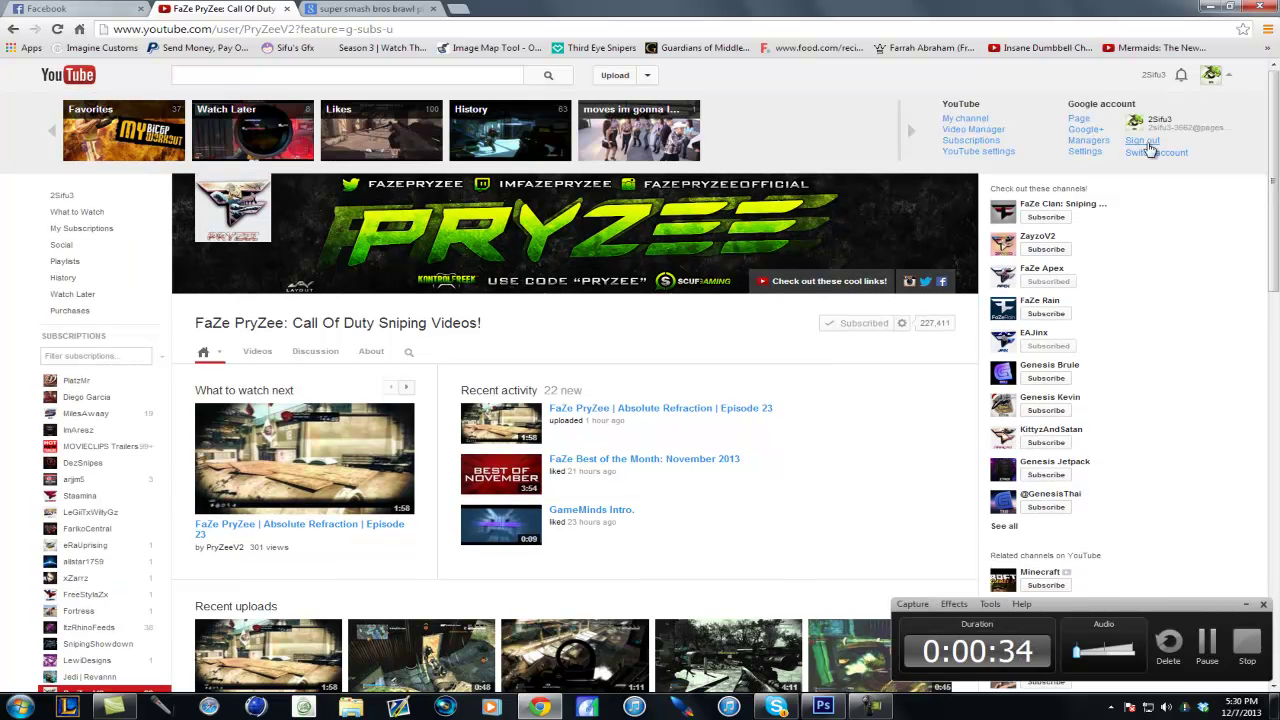
left_click(1229, 76)
left_click(1212, 7)
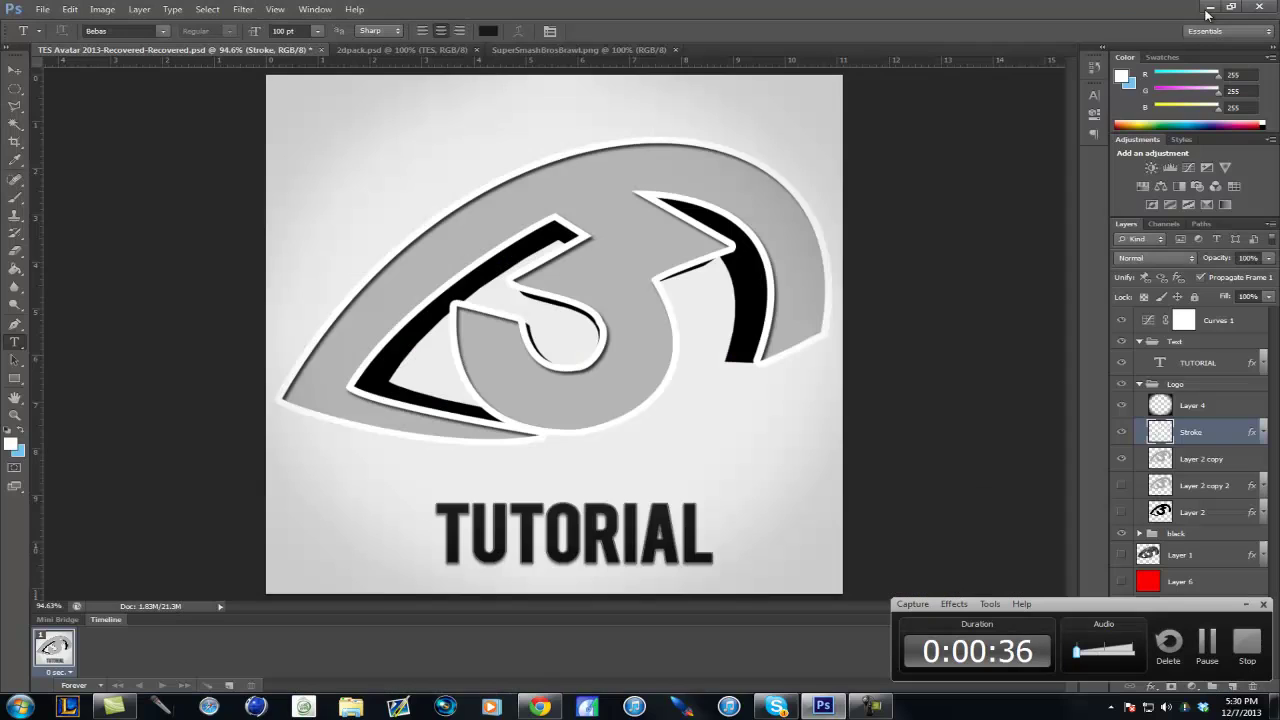
Step: Browse Explorer to Videos > Bgs & Logos > THMBS and briefly preview the adoxy image
left_click(351, 706)
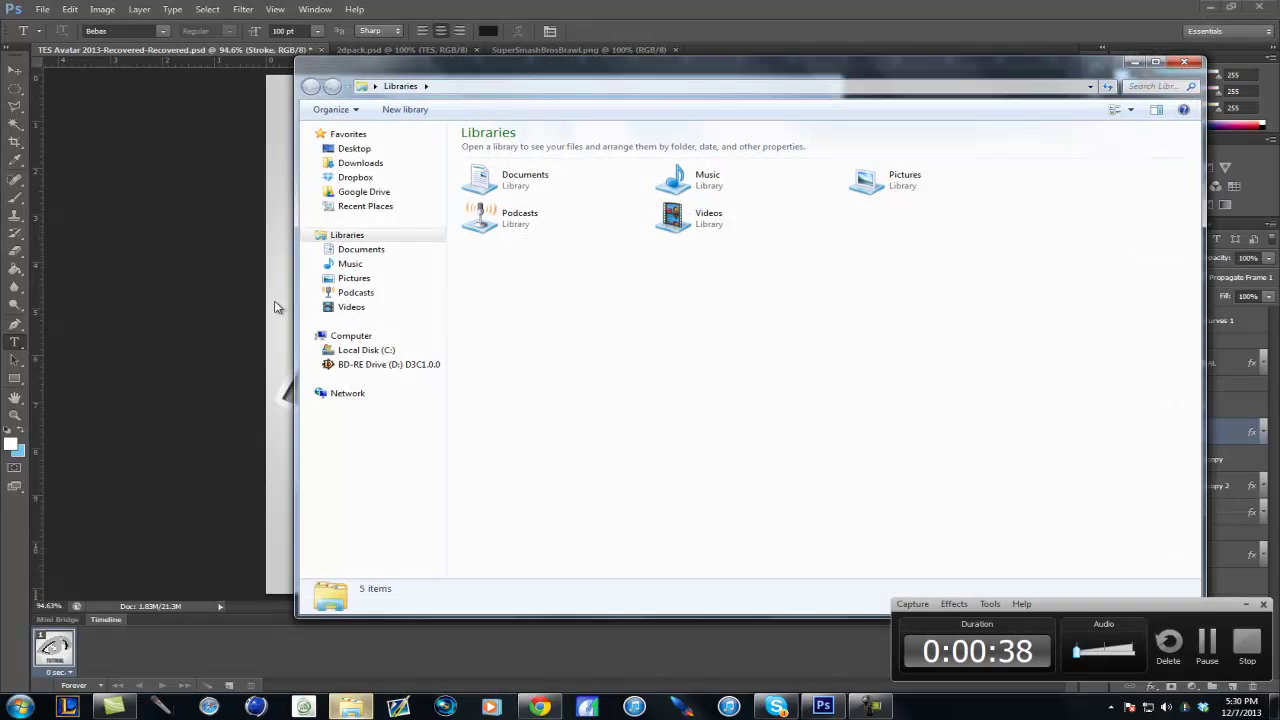
left_click(358, 309)
double_click(511, 200)
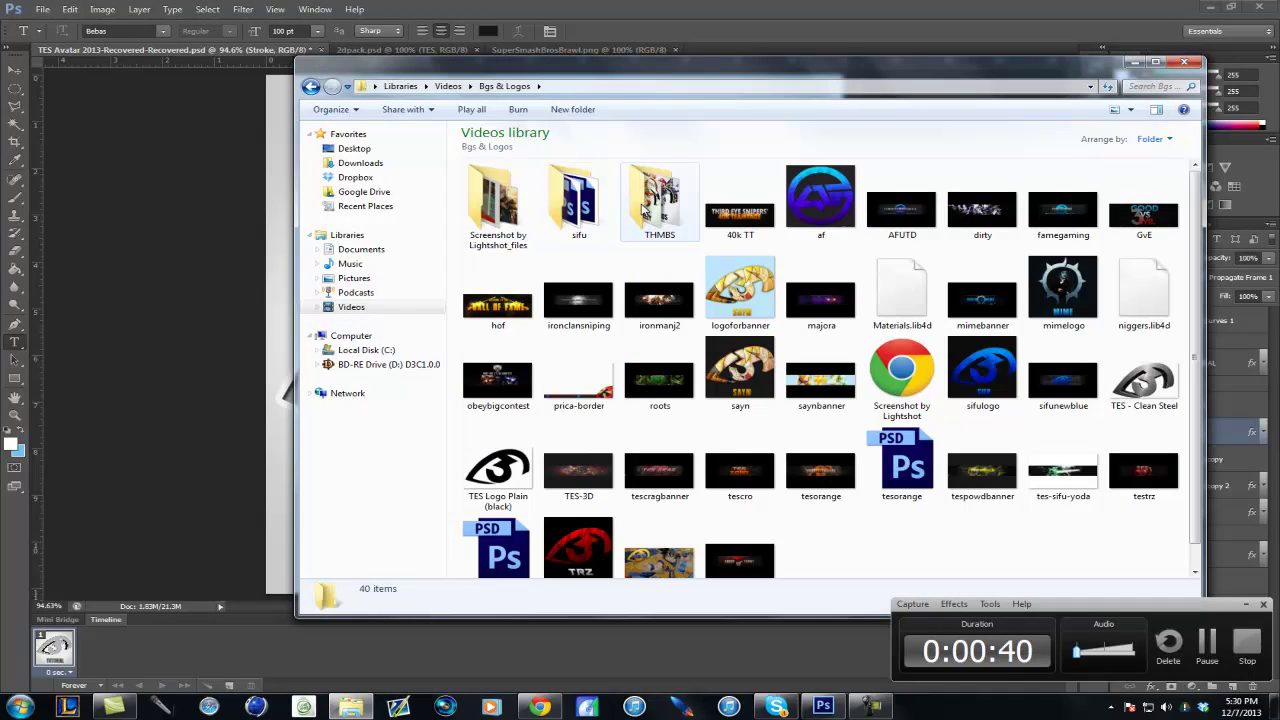
double_click(632, 213)
double_click(500, 205)
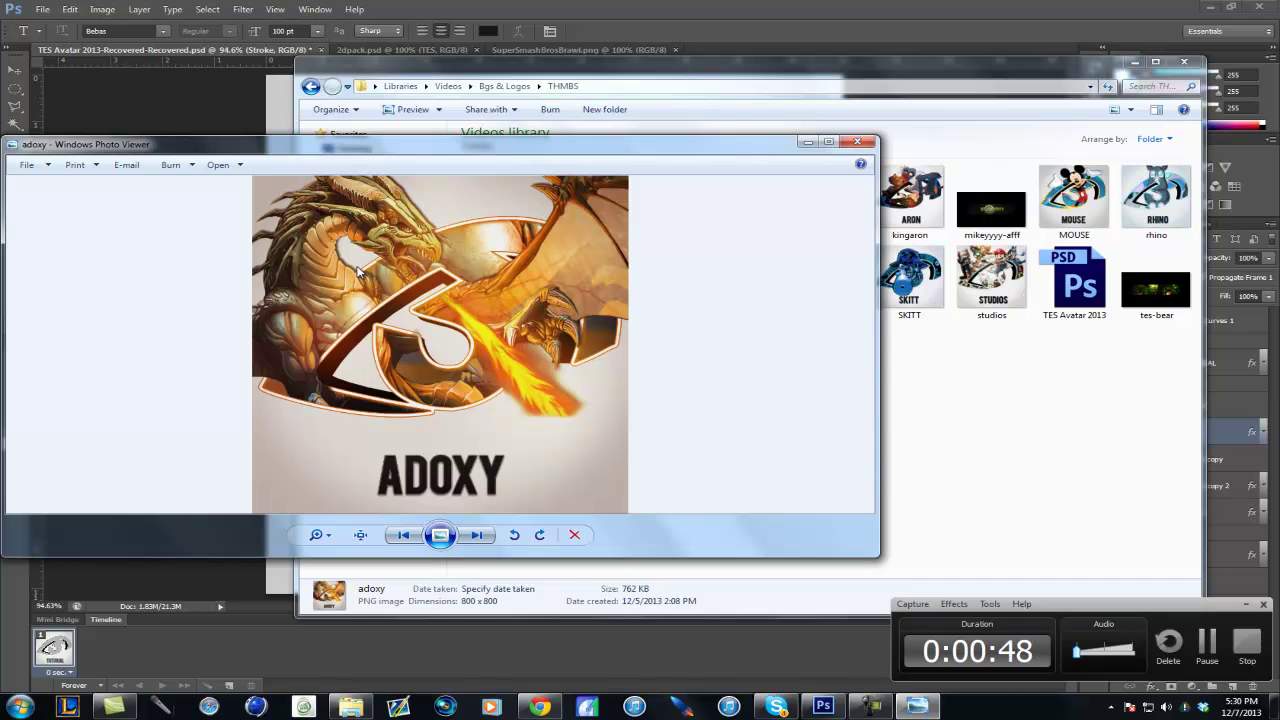
left_click(866, 147)
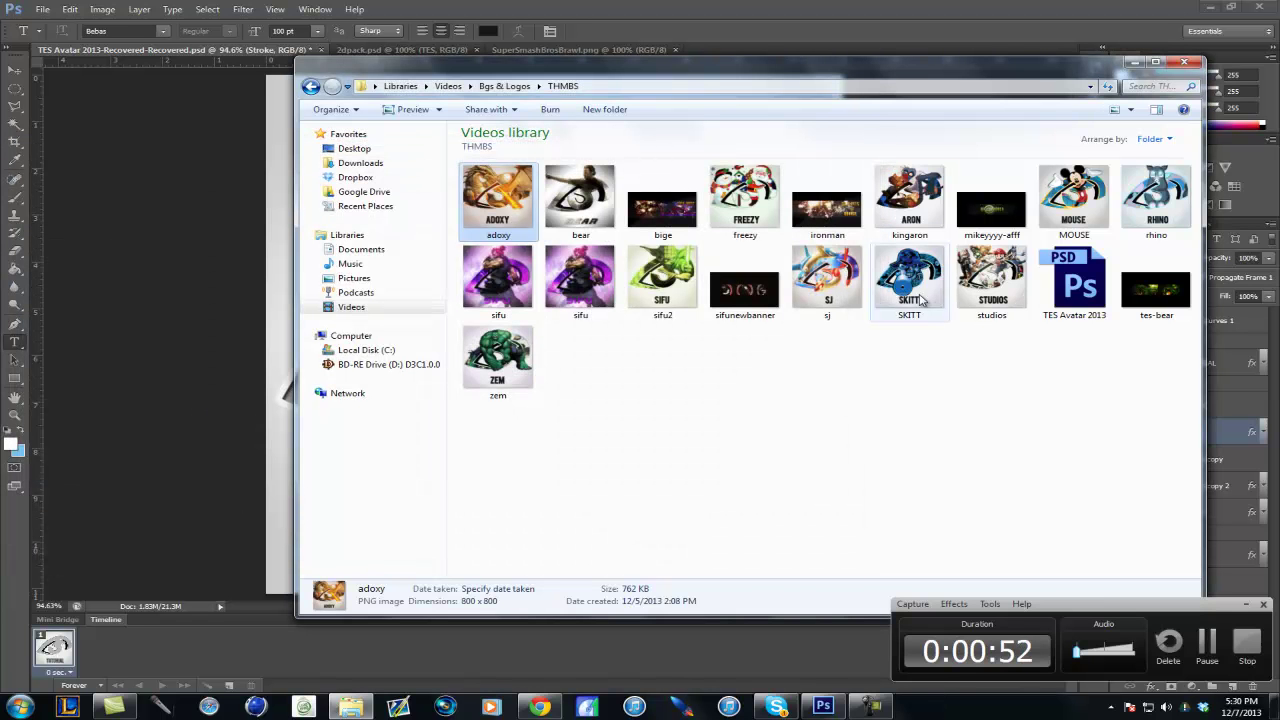
Step: Close Explorer, confirm the text colour, select the Move tool, and switch to Skype
left_click(1184, 62)
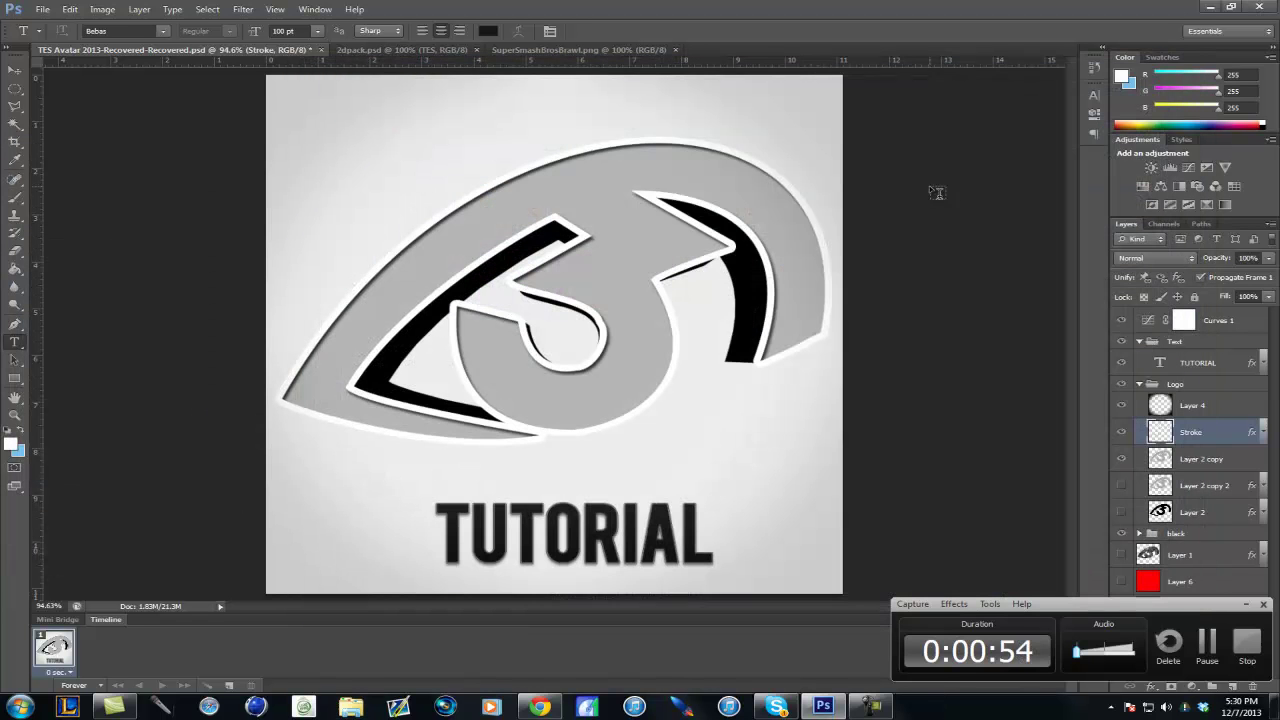
left_click(488, 31)
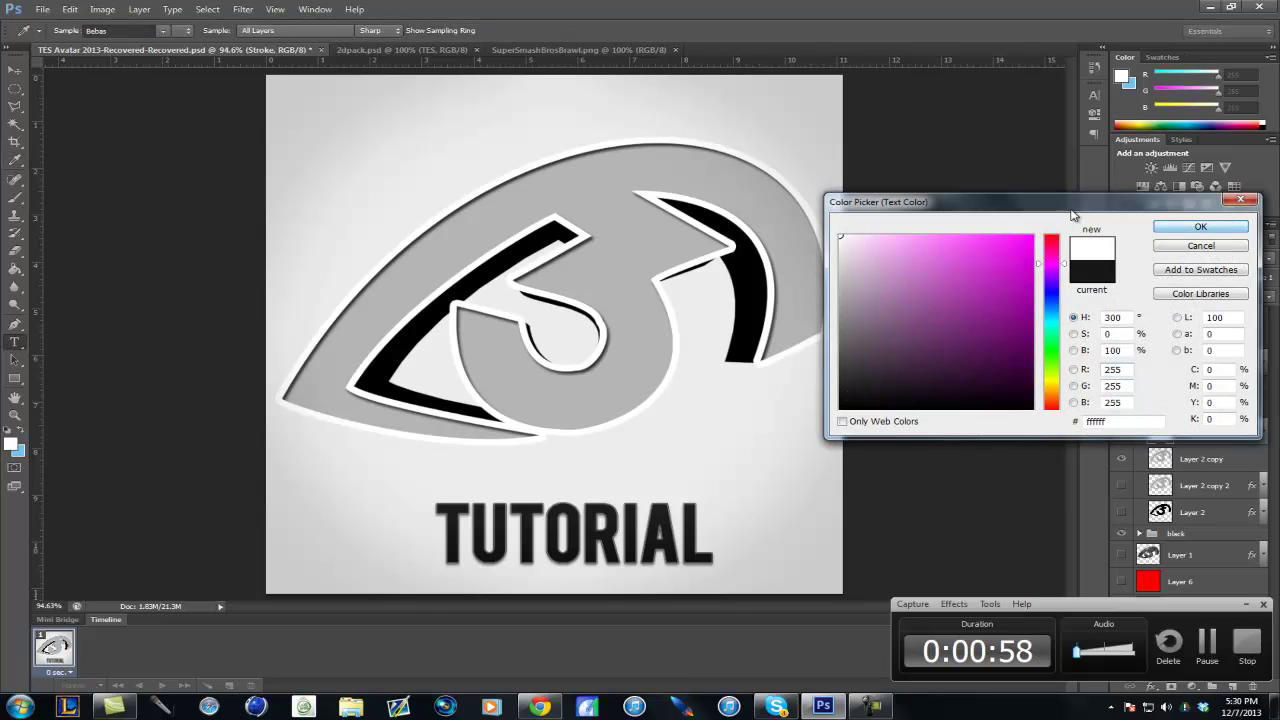
left_click(1199, 227)
key("v")
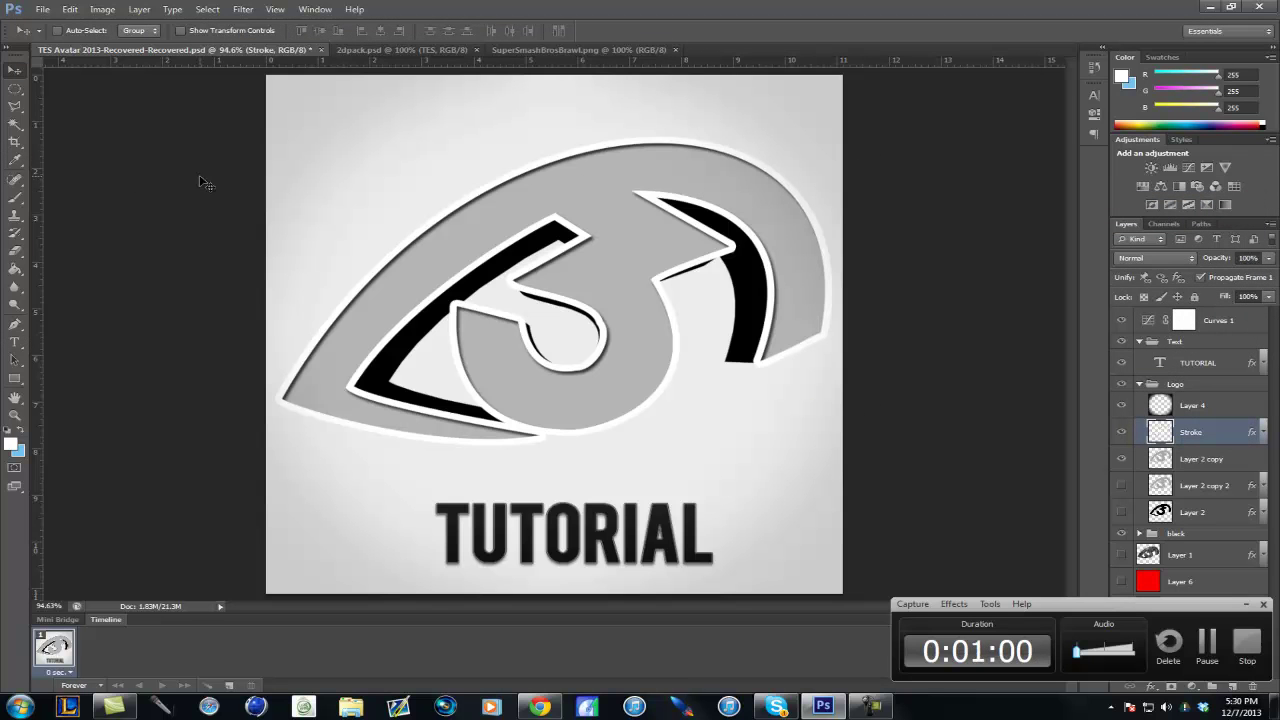
left_click(776, 707)
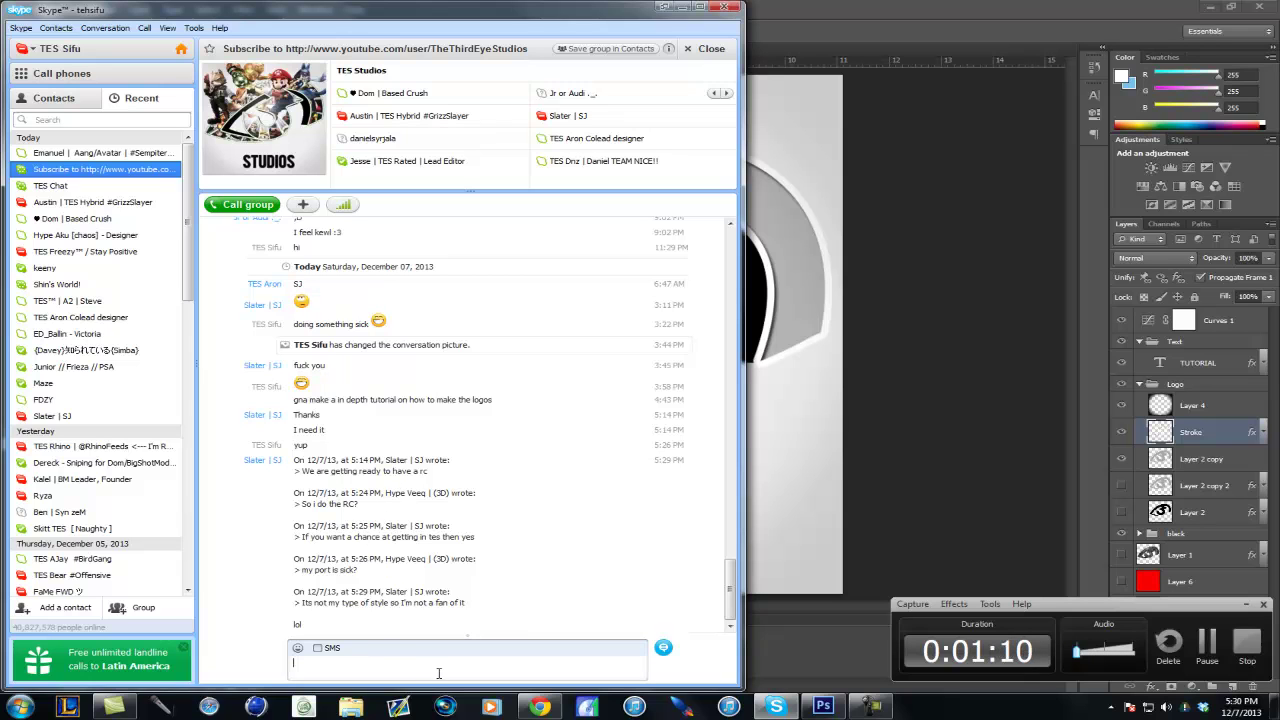
Step: Return from the Skype group chat to the Photoshop TUTORIAL eye logo
left_click(786, 590)
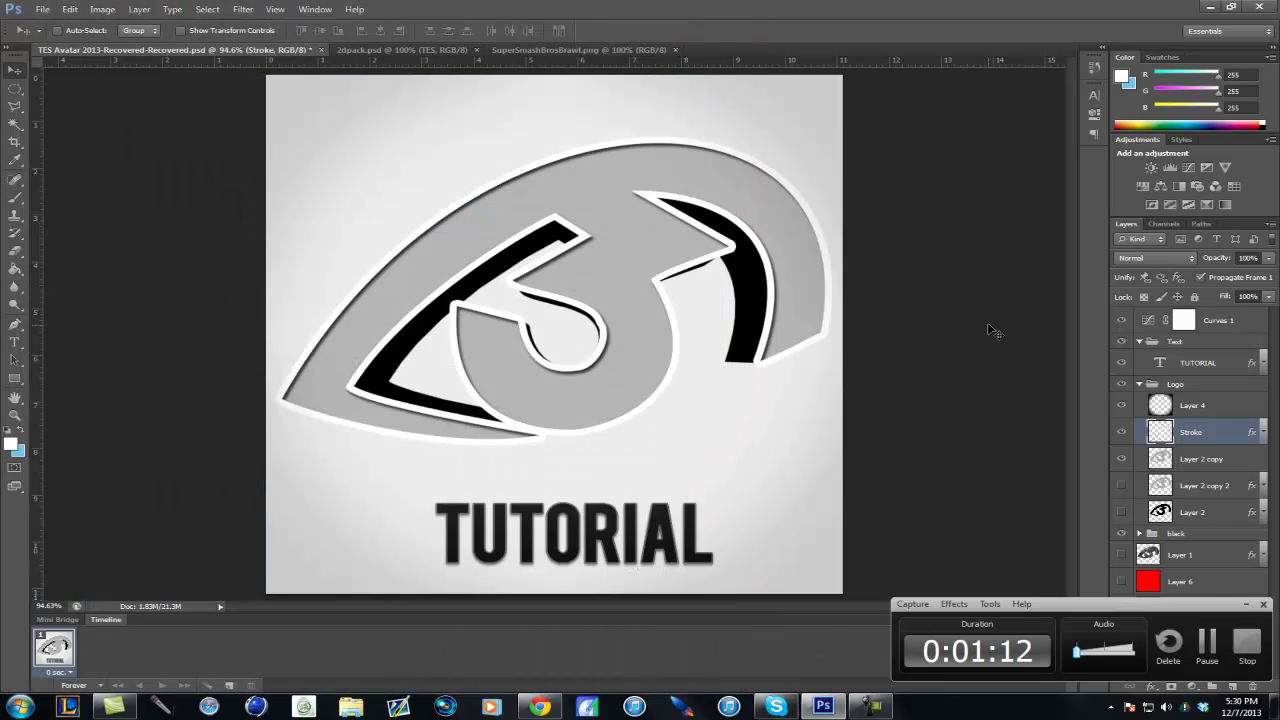
left_click(1246, 606)
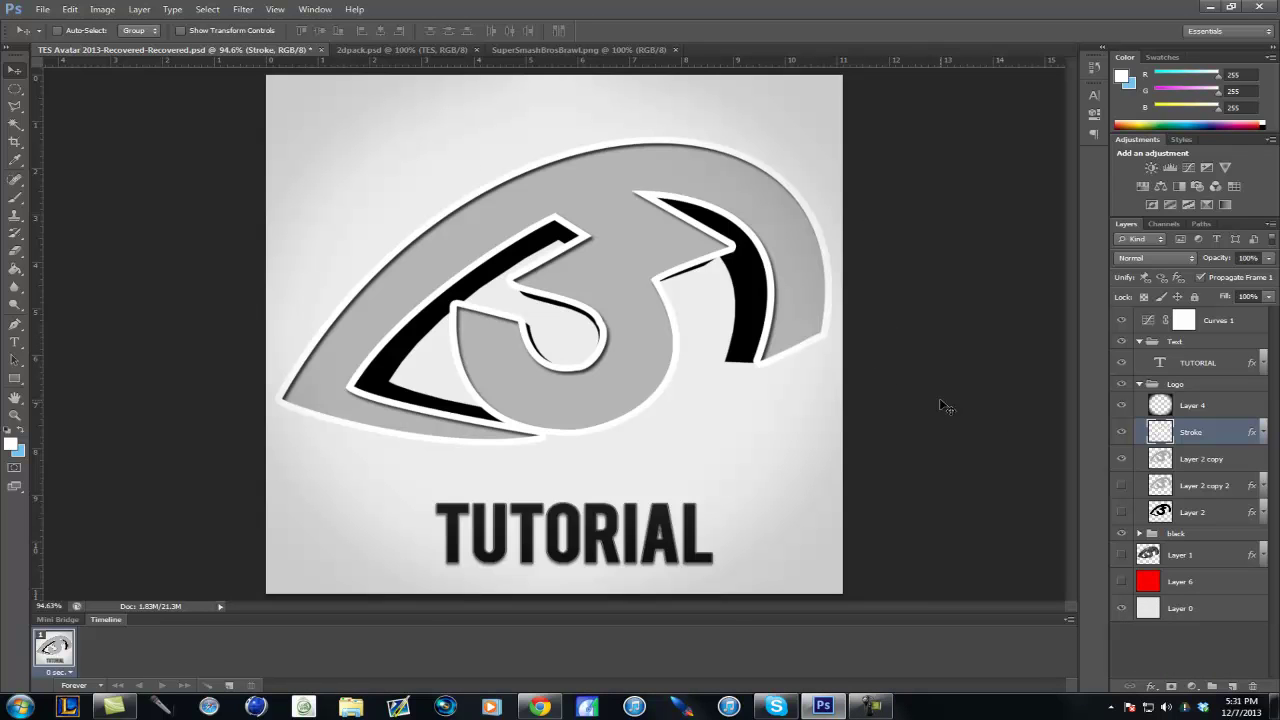
left_click(1121, 432)
left_click(1121, 432)
left_click(1121, 432)
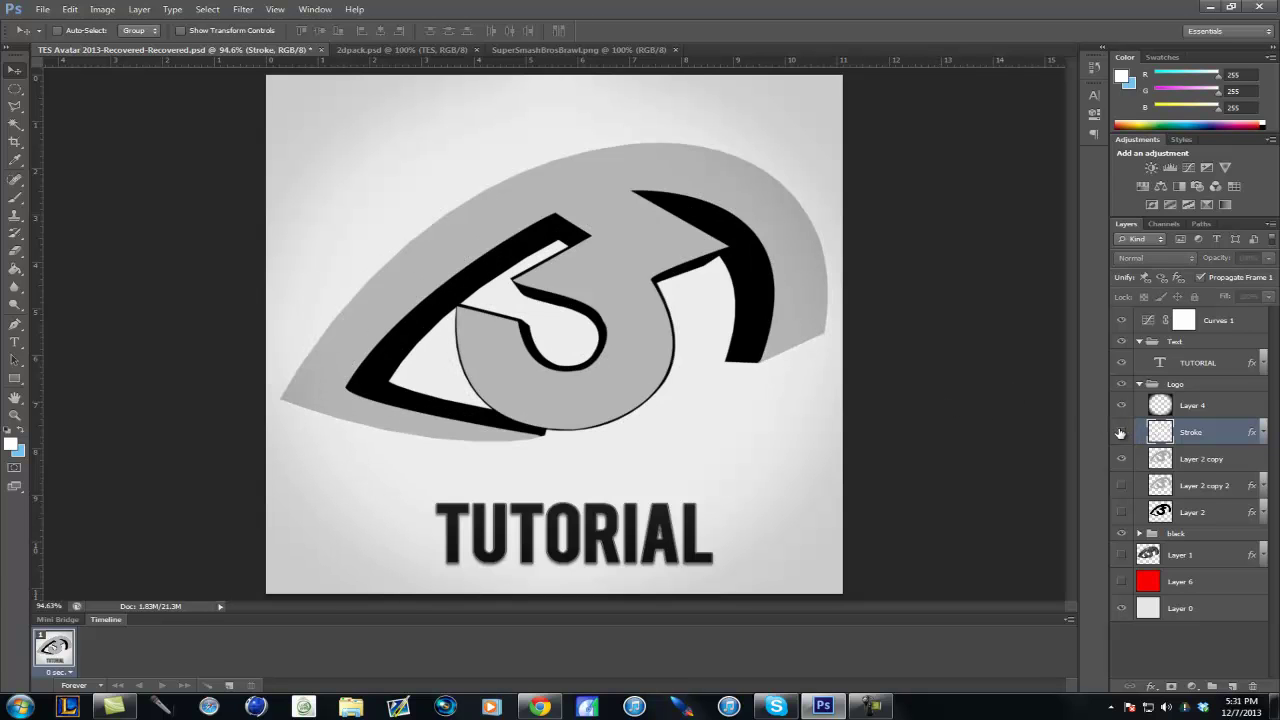
left_click(1121, 458)
left_click(1121, 458)
left_click(1139, 534)
left_click(1122, 555)
left_click(1122, 555)
left_click(1122, 581)
left_click(1122, 581)
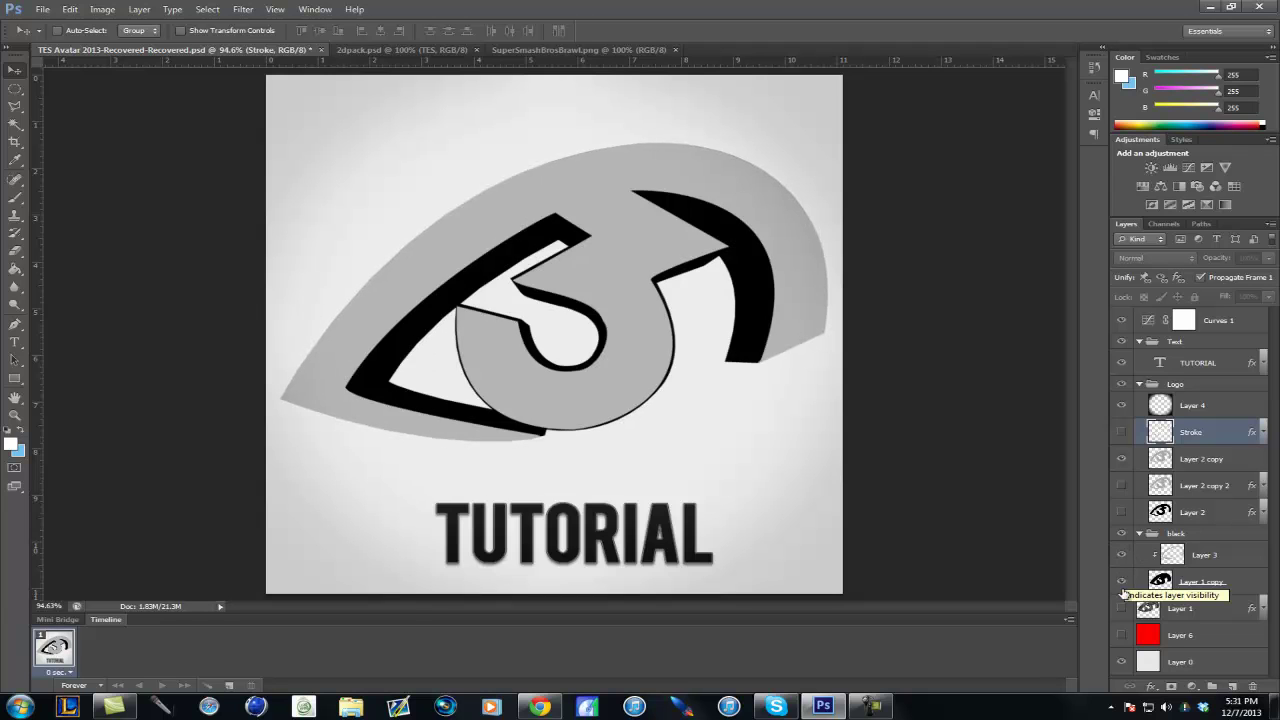
left_click(1138, 534)
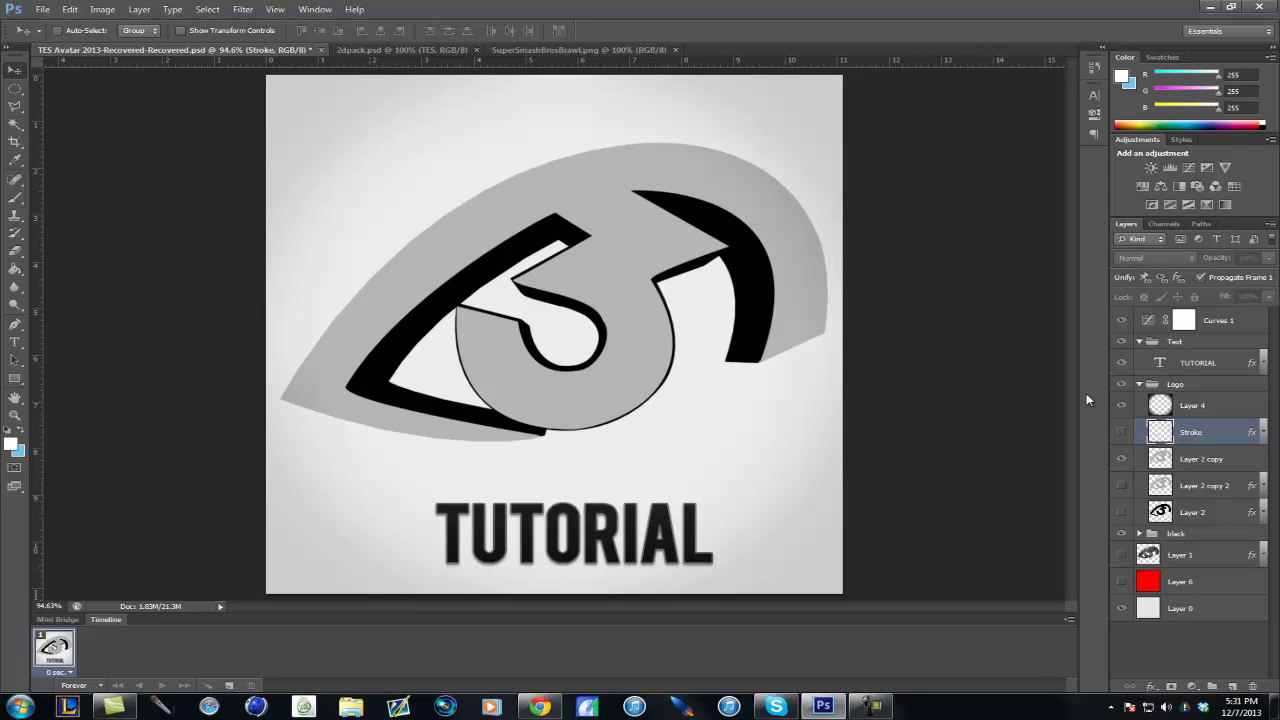
left_click(1121, 432)
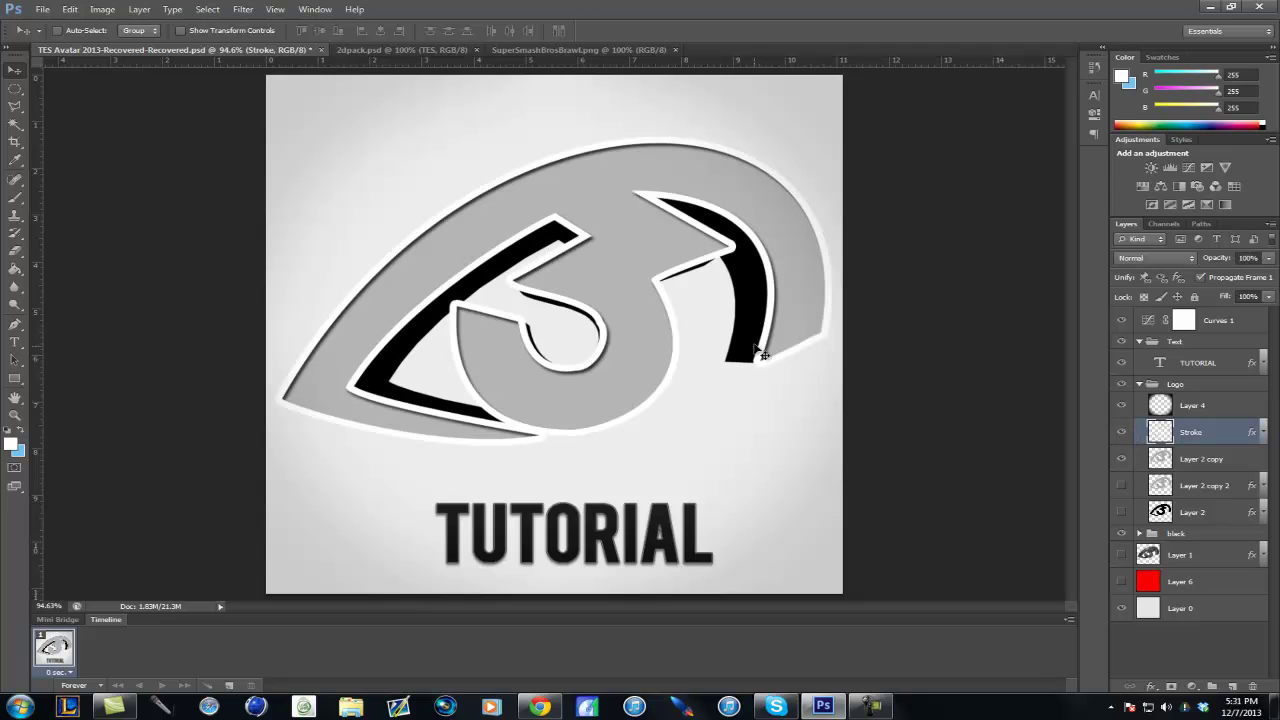
left_click(1121, 459)
left_click(1121, 459)
Step: Use File > Open to browse My gfx pack > Epic Monsters for the character render
left_click(42, 9)
left_click(60, 42)
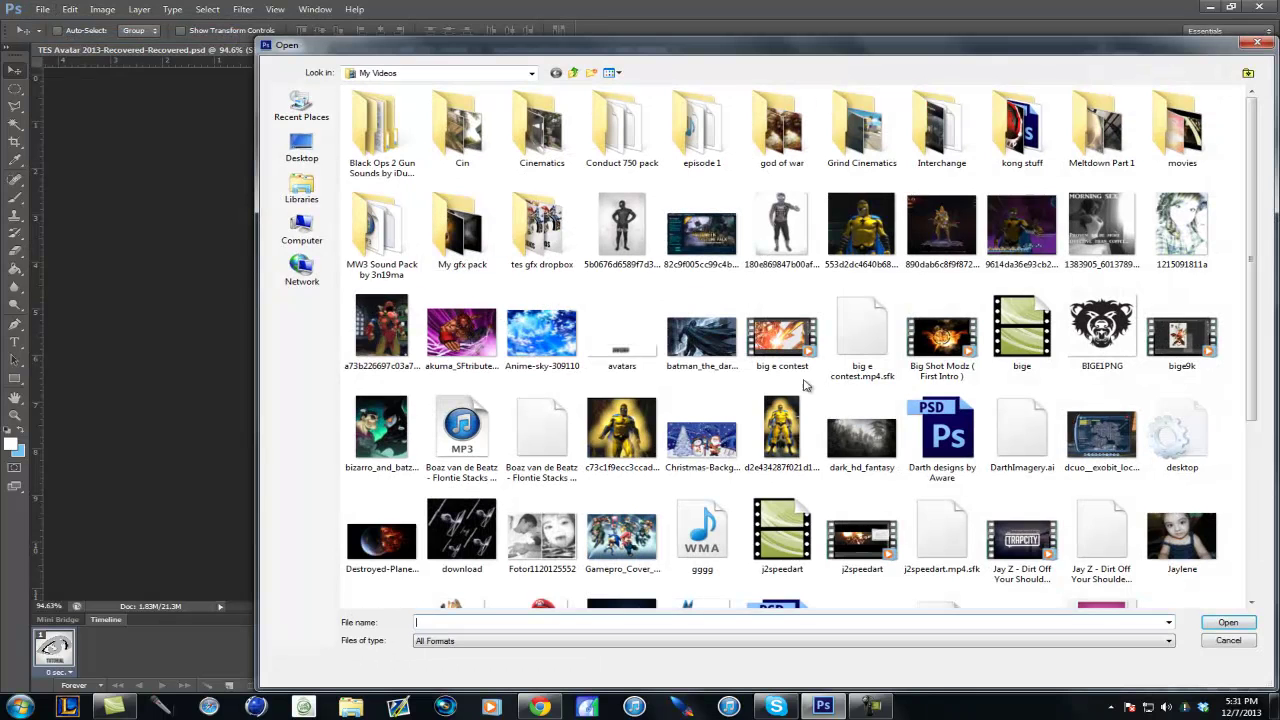
scroll(802, 385, "down", 3)
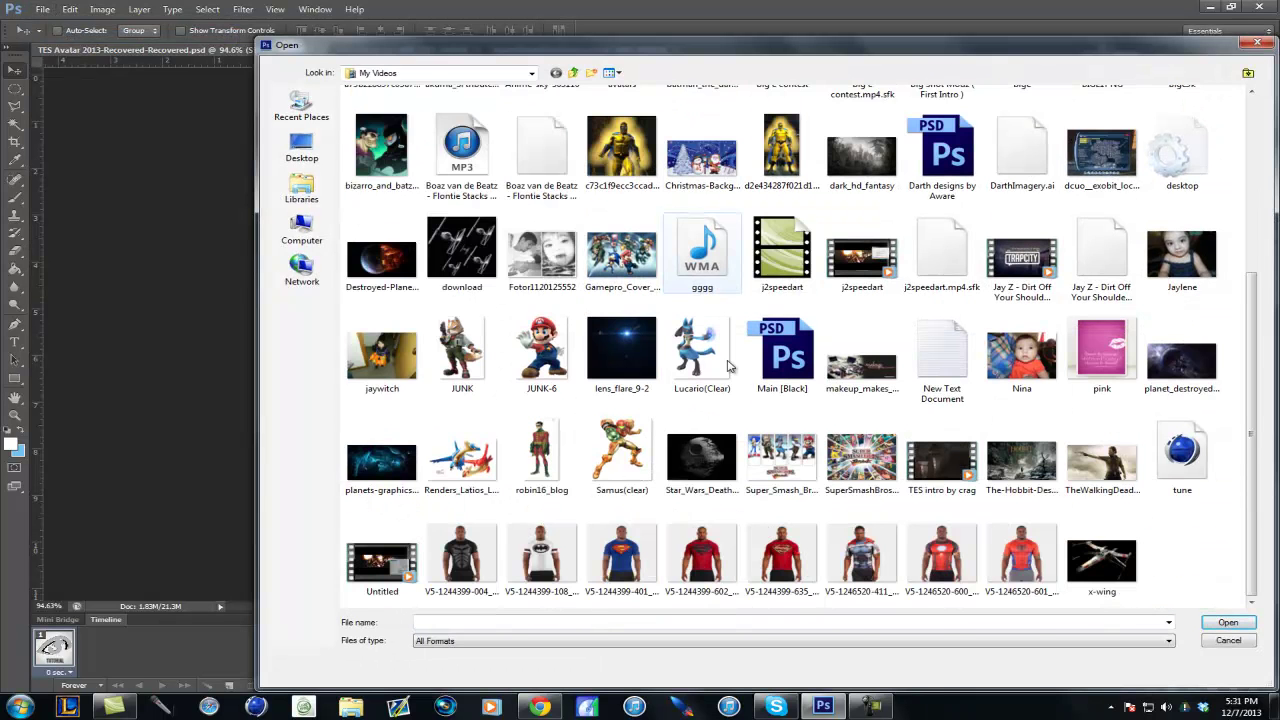
scroll(738, 368, "up", 3)
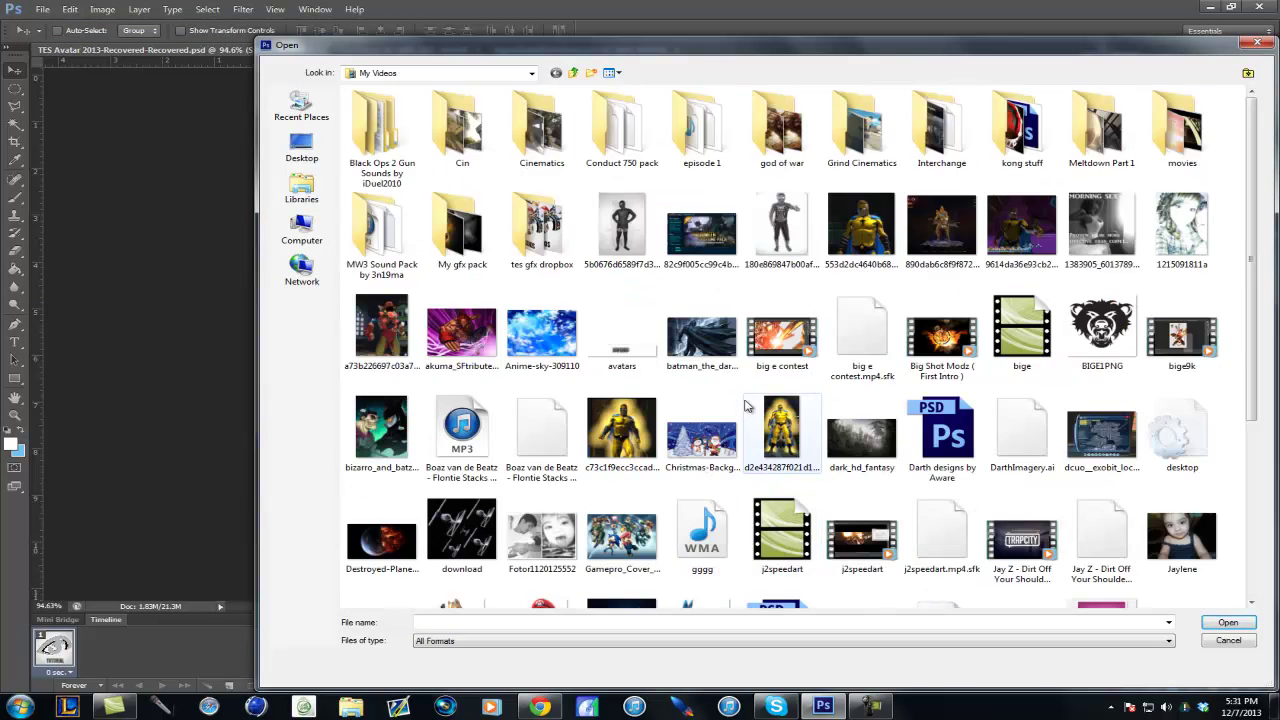
double_click(452, 228)
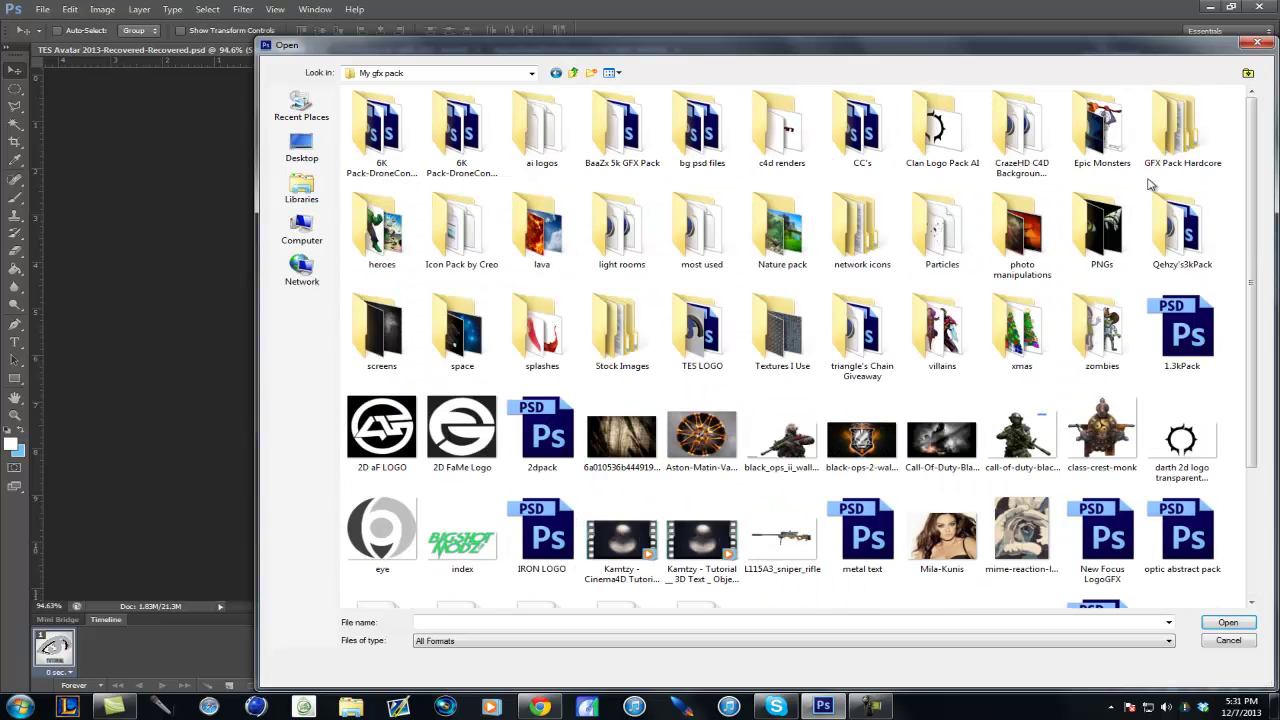
double_click(1100, 128)
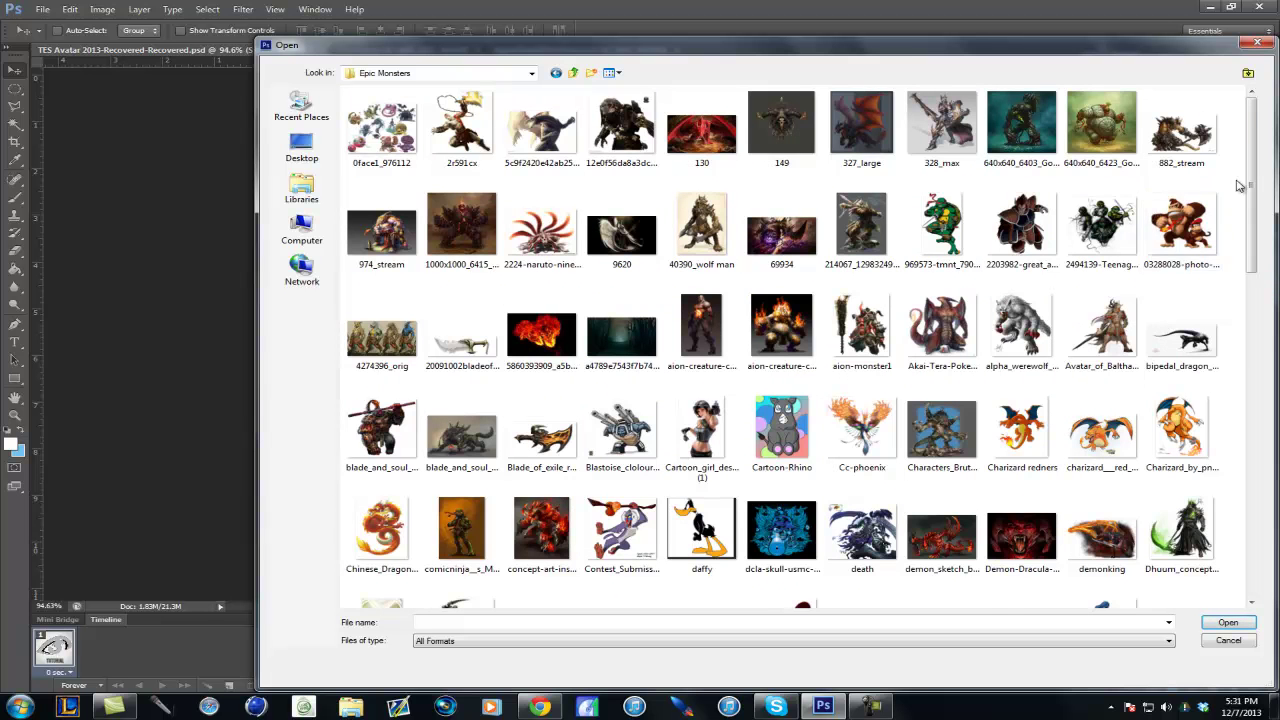
scroll(1248, 200, "down", 2)
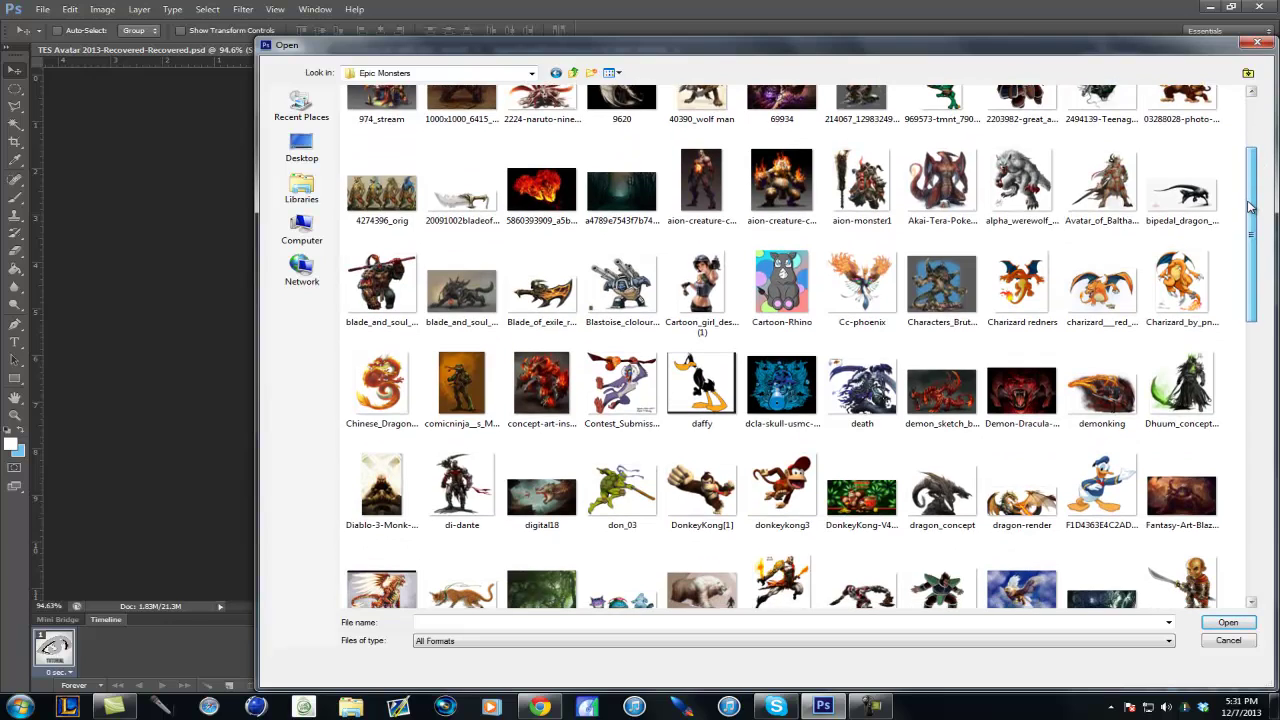
left_click_drag(1248, 207, 1238, 318)
Step: Open God_of_War_render.png, then draw and remove an elliptical selection on it
double_click(785, 250)
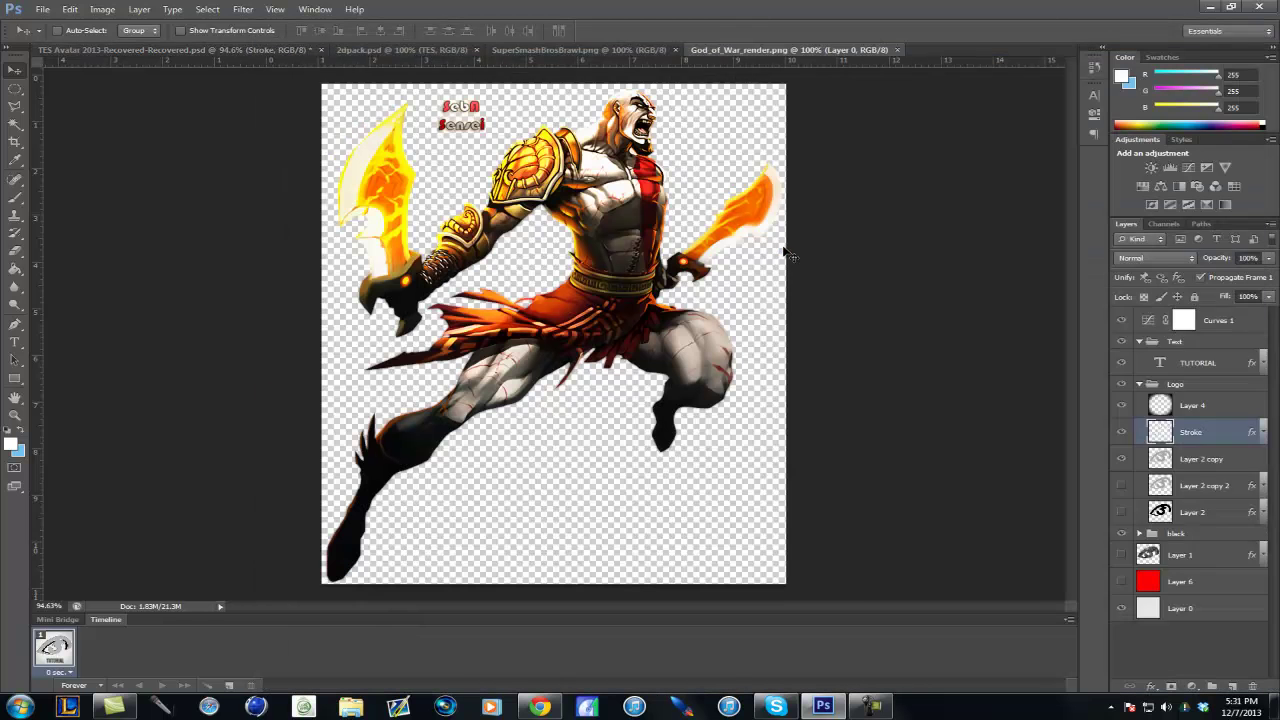
key("m")
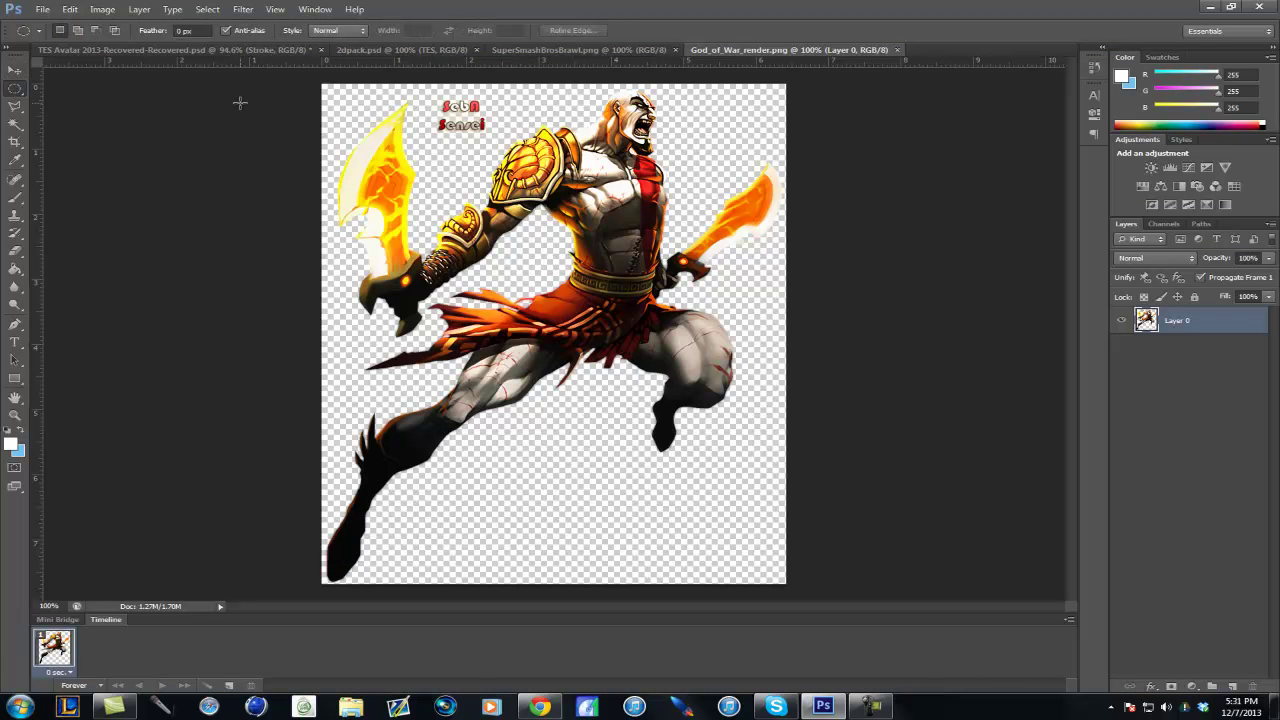
left_click_drag(433, 97, 490, 143)
right_click(457, 112)
left_click(490, 117)
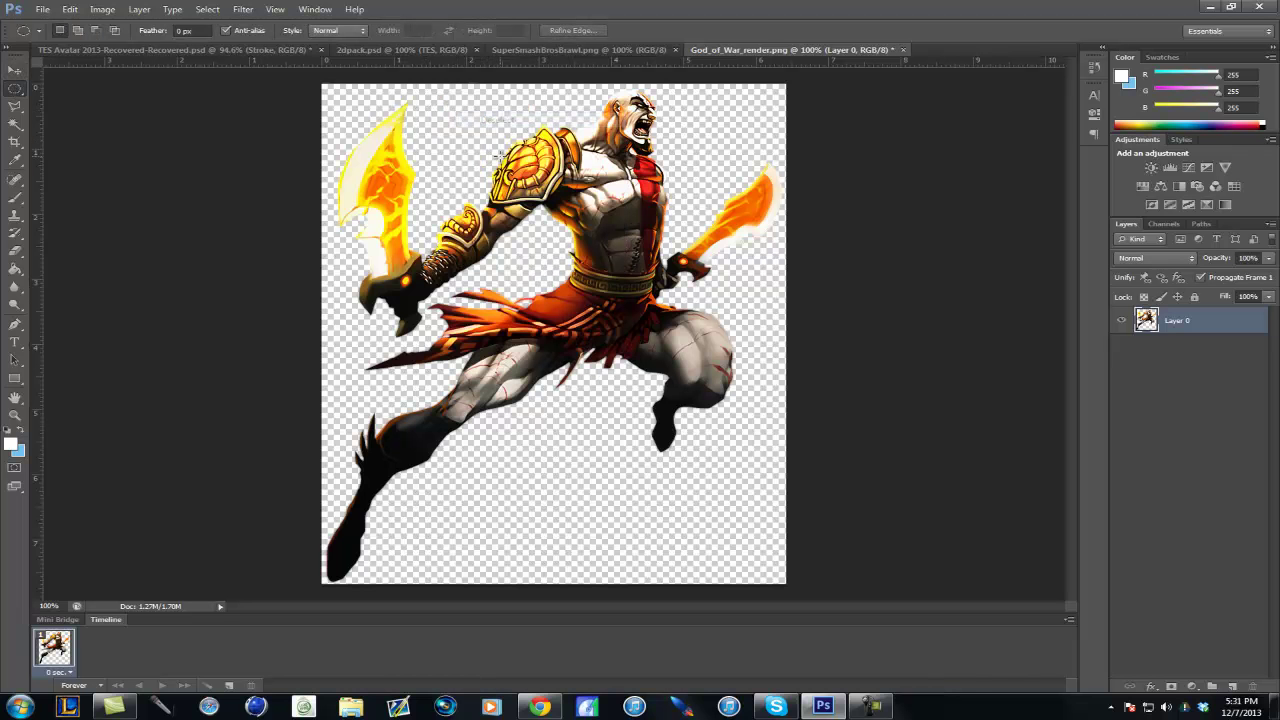
Step: Move the render into the TES Avatar logo, then switch to Chrome's Super Smash Bros results
key("v")
mouse_move(573, 186)
left_mouse_down()
mouse_move(612, 212)
mouse_move(628, 180)
mouse_move(200, 49)
mouse_move(566, 260)
mouse_move(602, 214)
mouse_move(586, 196)
left_mouse_up()
left_click(539, 707)
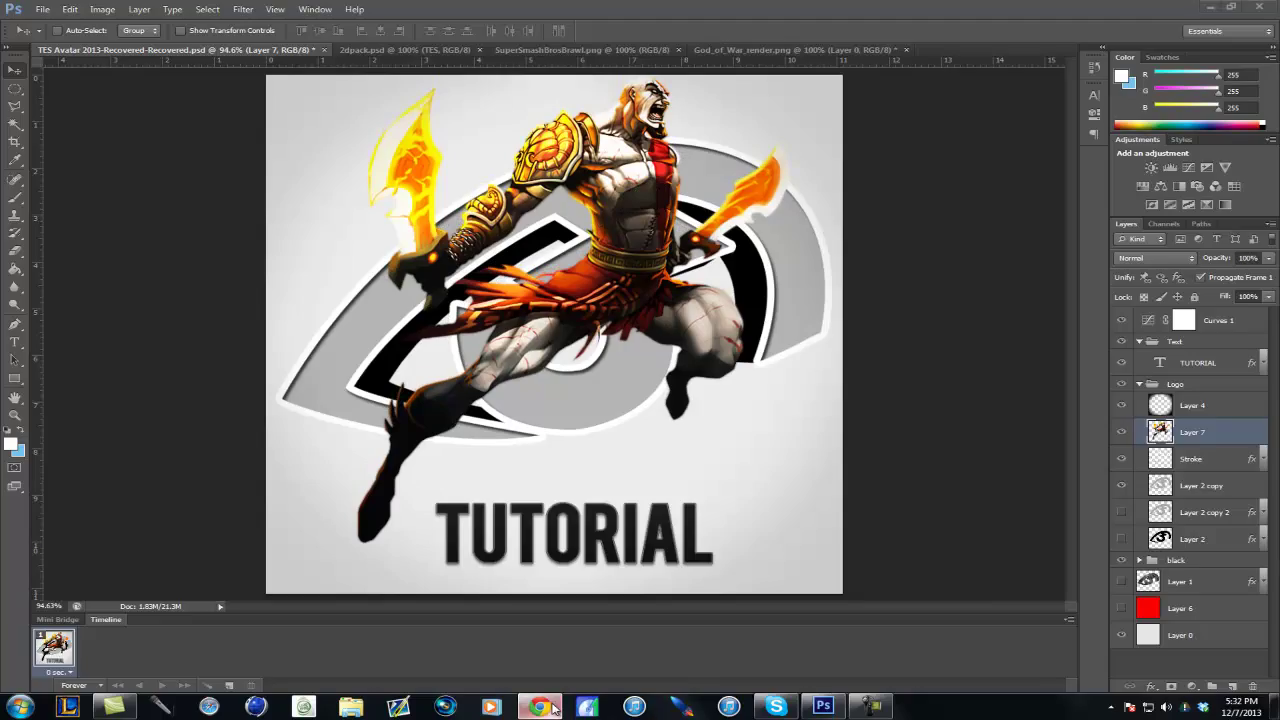
left_click(346, 8)
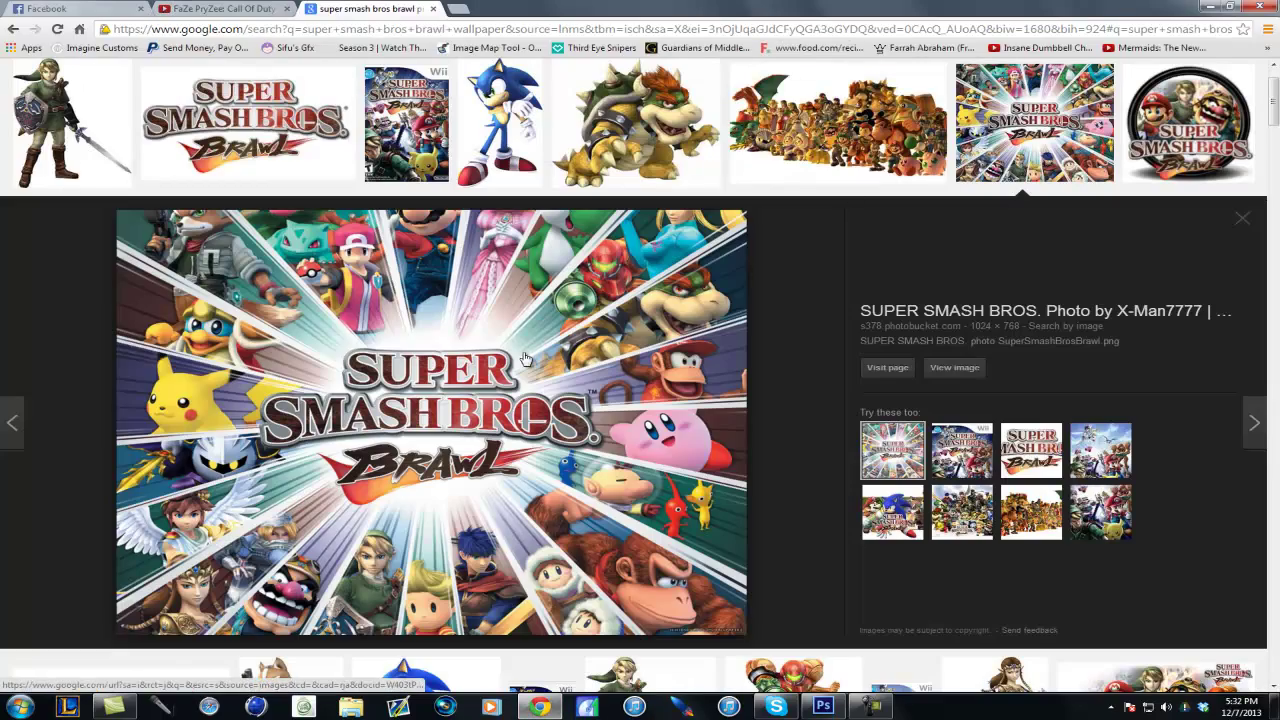
Step: Close the preview and search Google Images for 'super smash bros brawl wallpaper'
left_click(1234, 226)
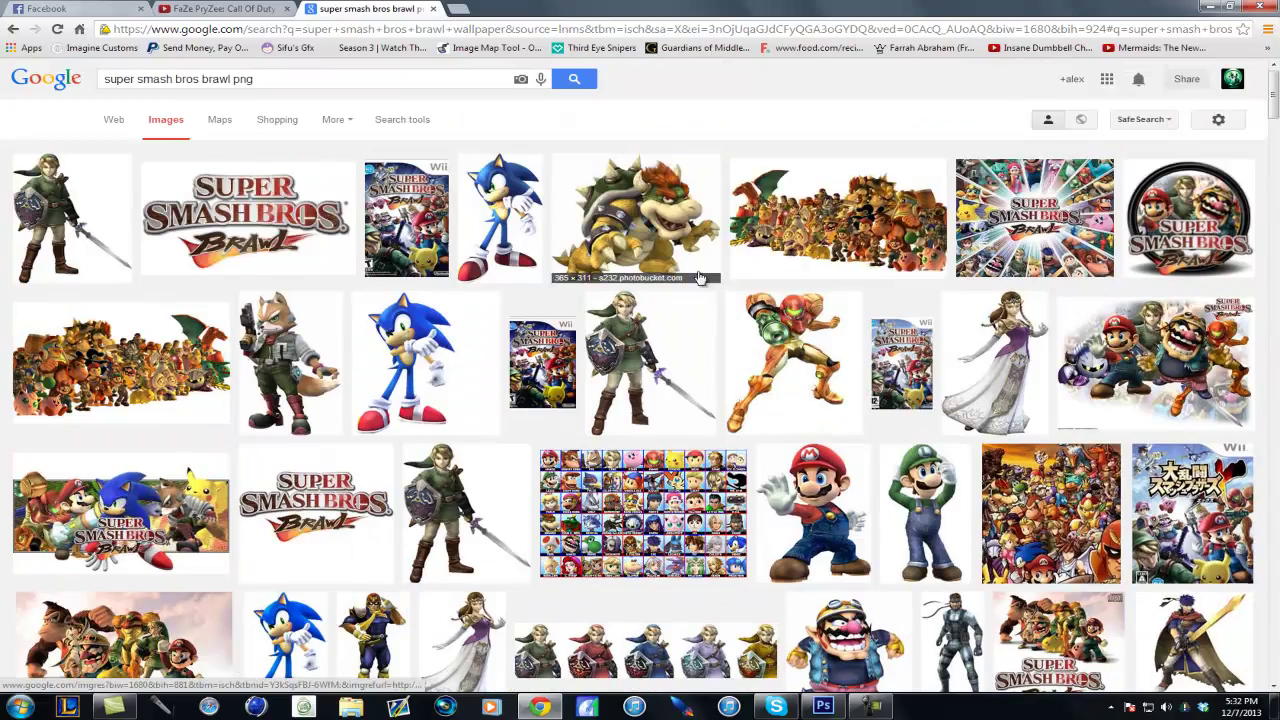
scroll(683, 311, "down", 5)
scroll(683, 311, "down", 3)
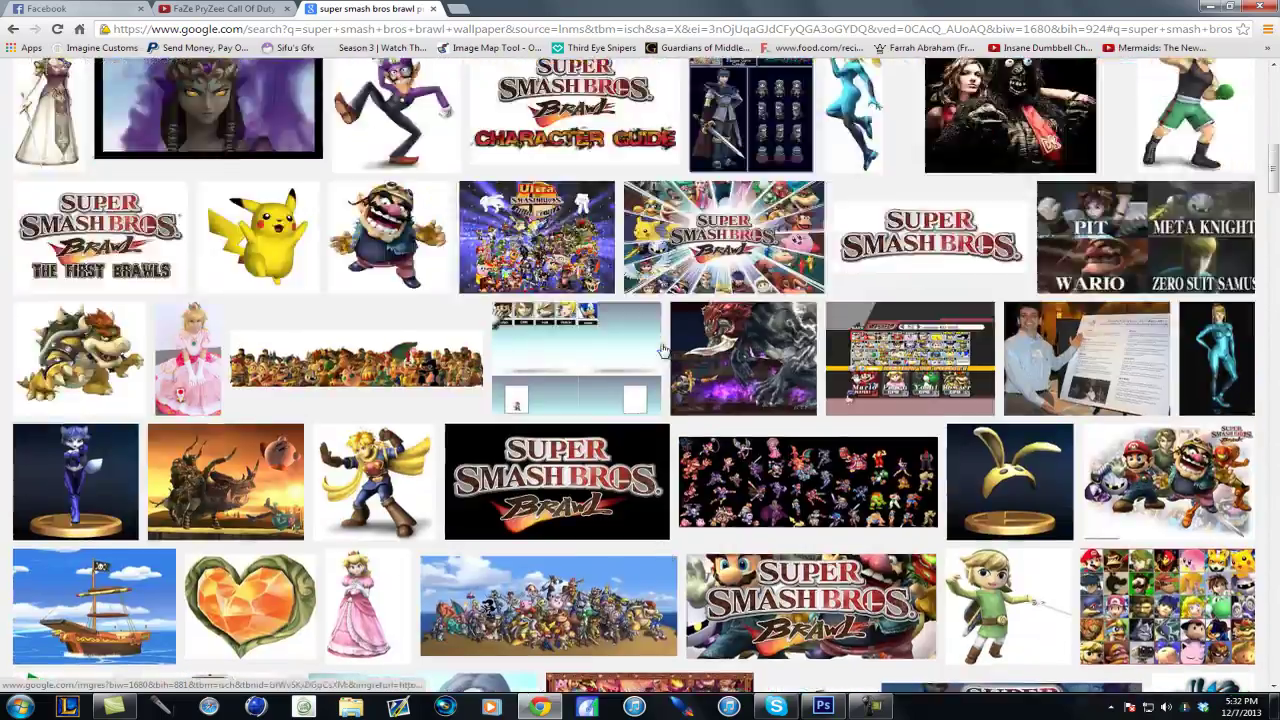
scroll(650, 358, "up", 8)
scroll(650, 358, "up", 3)
double_click(245, 78)
type("WALL")
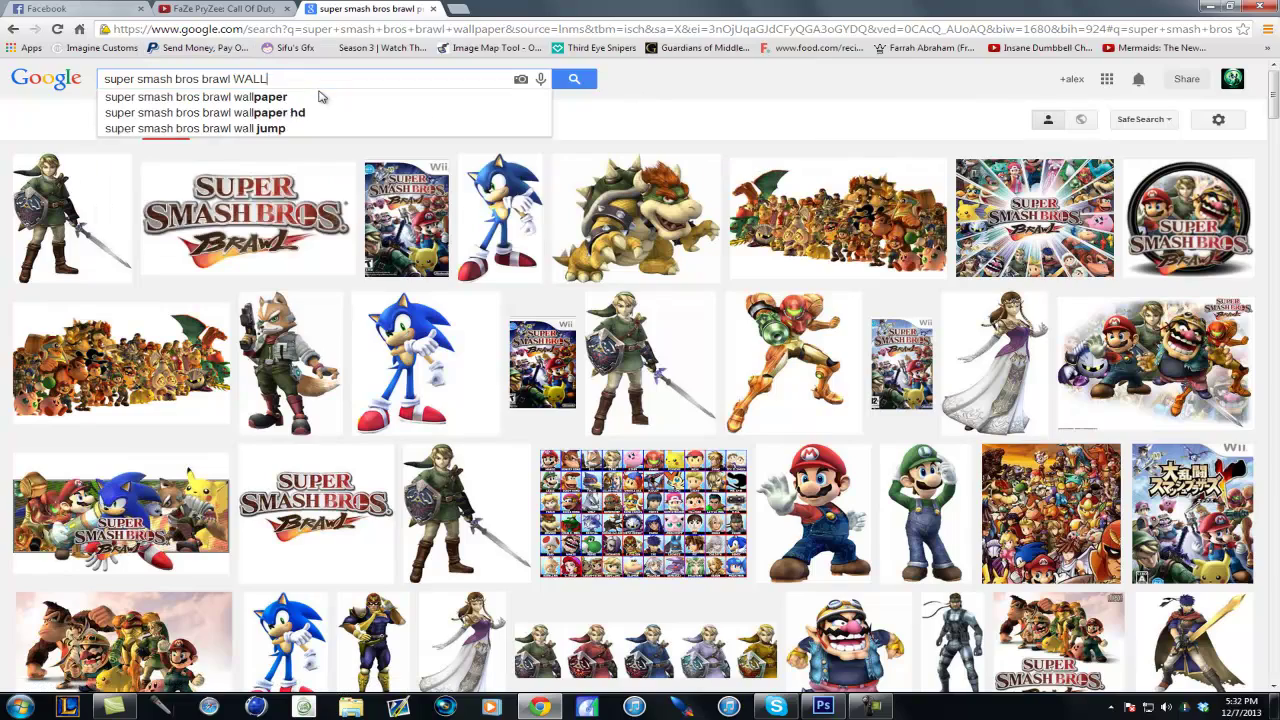
key("BackSpace")
key("BackSpace")
key("BackSpace")
key("BackSpace")
type("wallpaper")
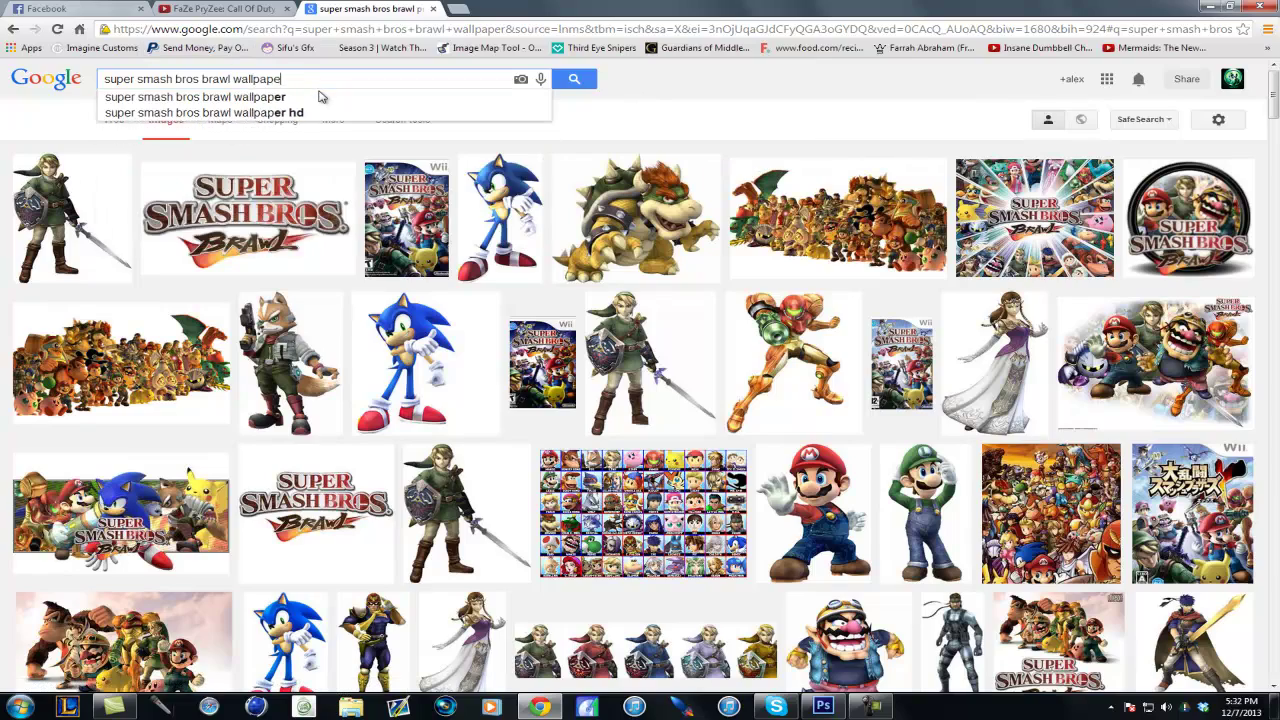
key("Return")
Step: Preview one wallpaper result, close it, and hide the browser to return to Photoshop
scroll(648, 400, "down", 5)
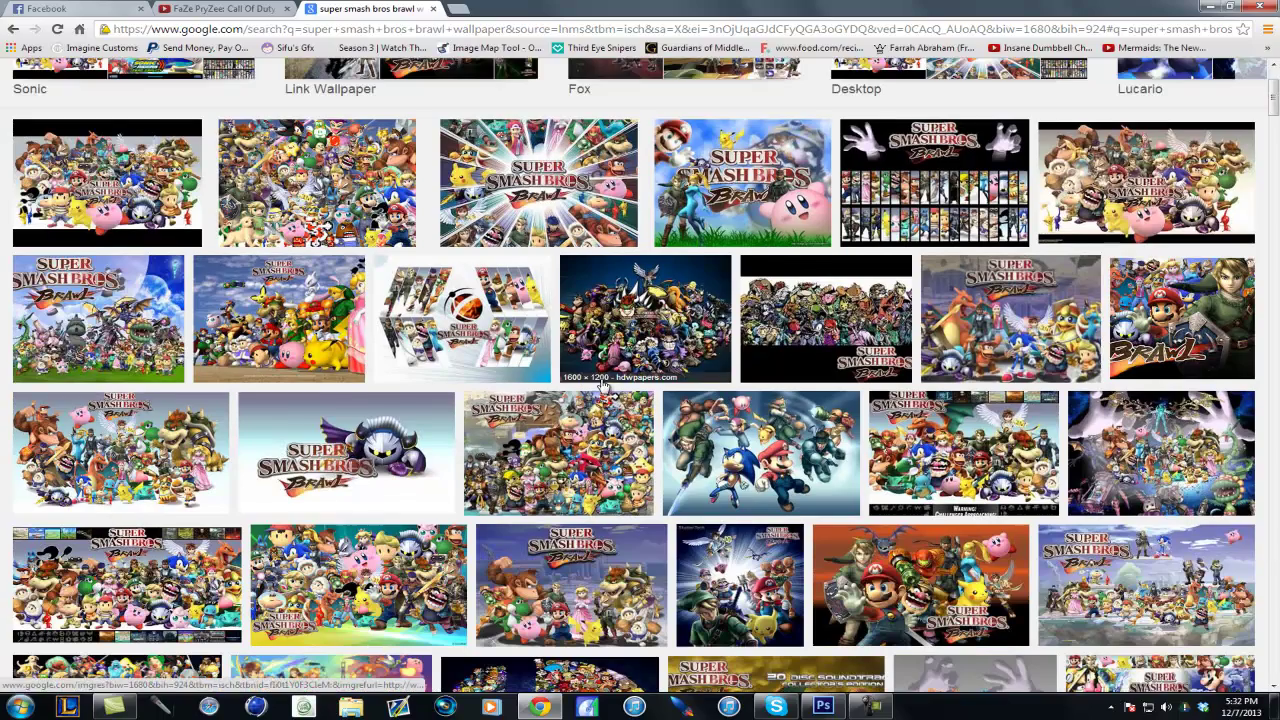
left_click(650, 425)
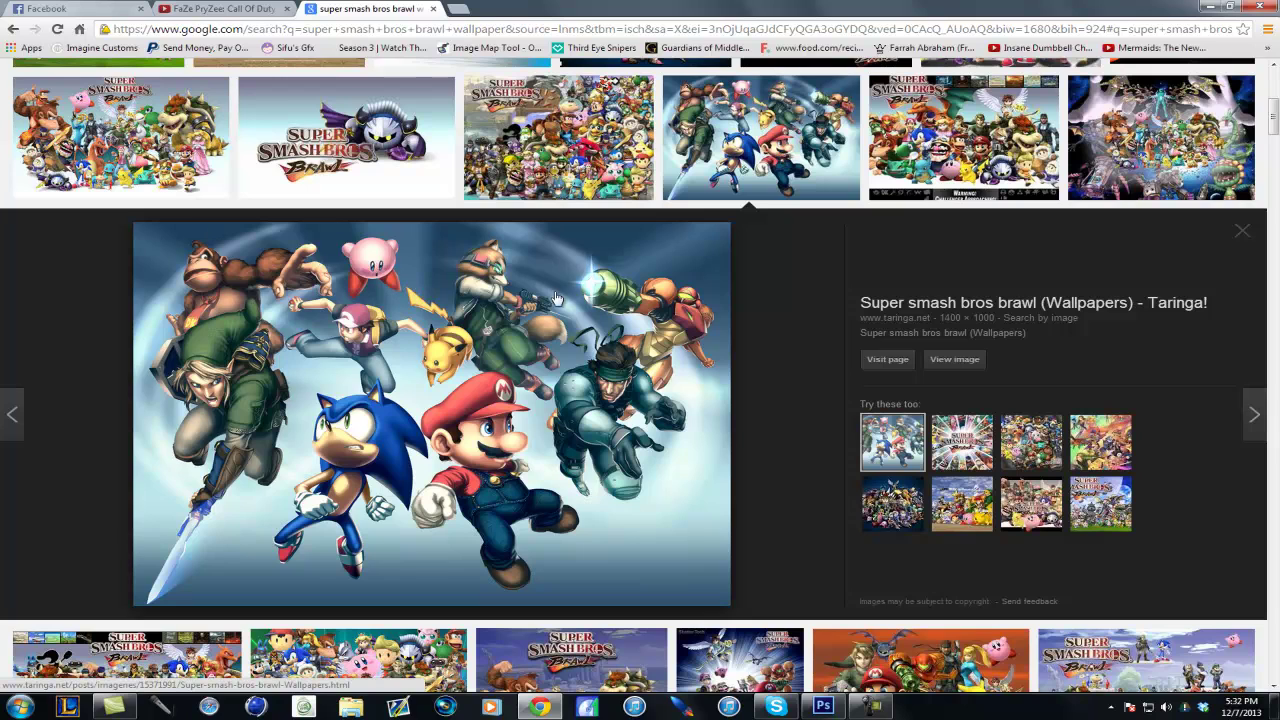
left_click(1242, 231)
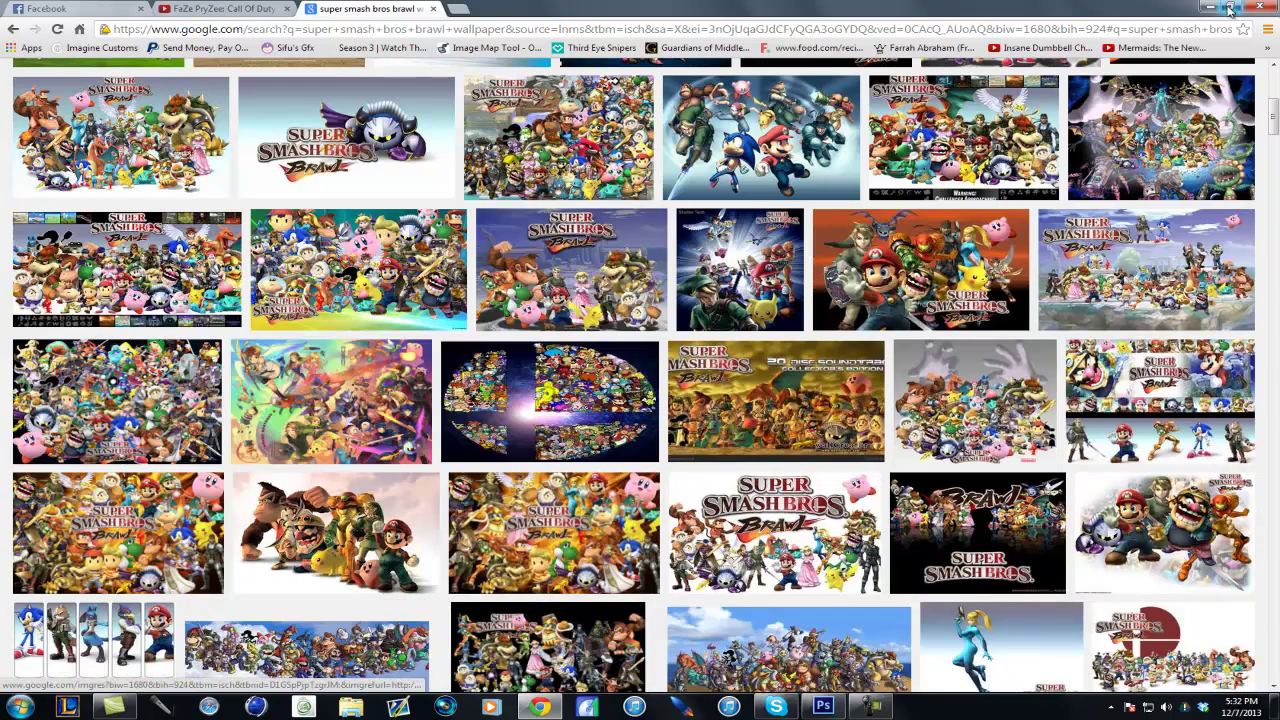
left_click(1212, 6)
Step: Nudge the character on the canvas and move Layer 7 beneath the Stroke layer
left_click_drag(646, 192, 644, 190)
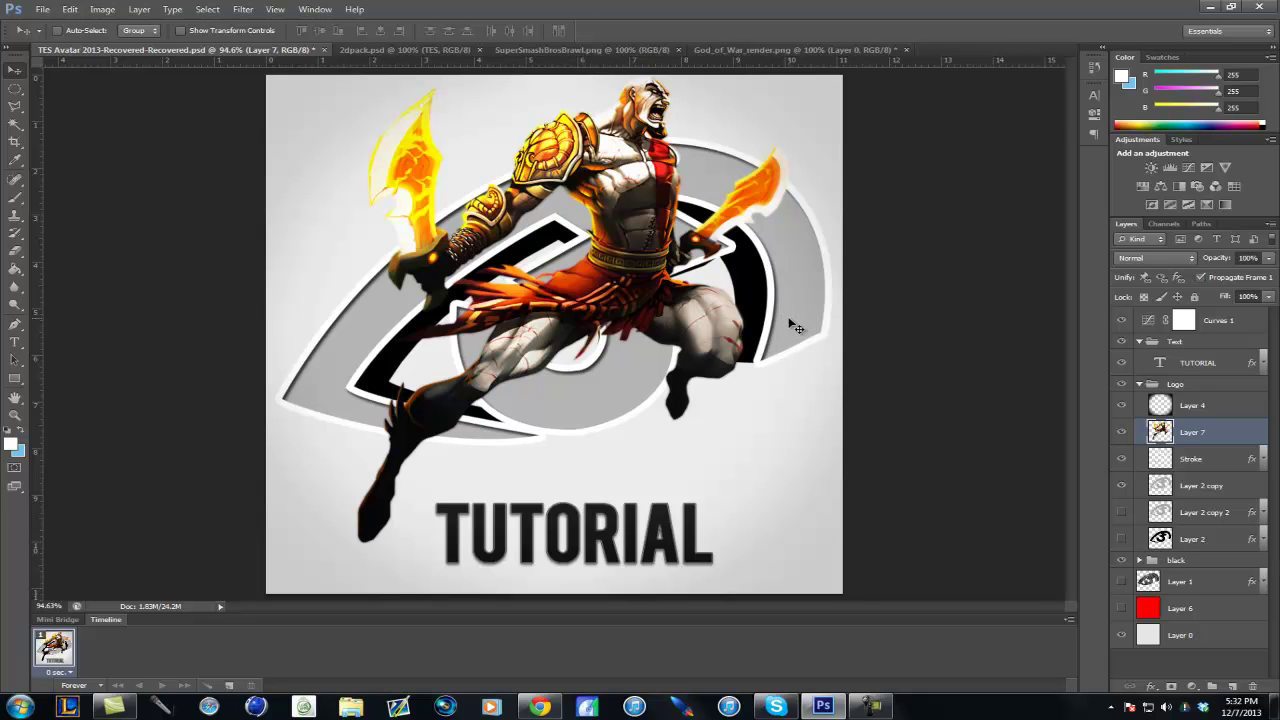
left_click(540, 707)
left_click(540, 707)
mouse_move(1190, 434)
left_mouse_down()
mouse_move(1200, 458)
mouse_move(1219, 458)
left_mouse_up()
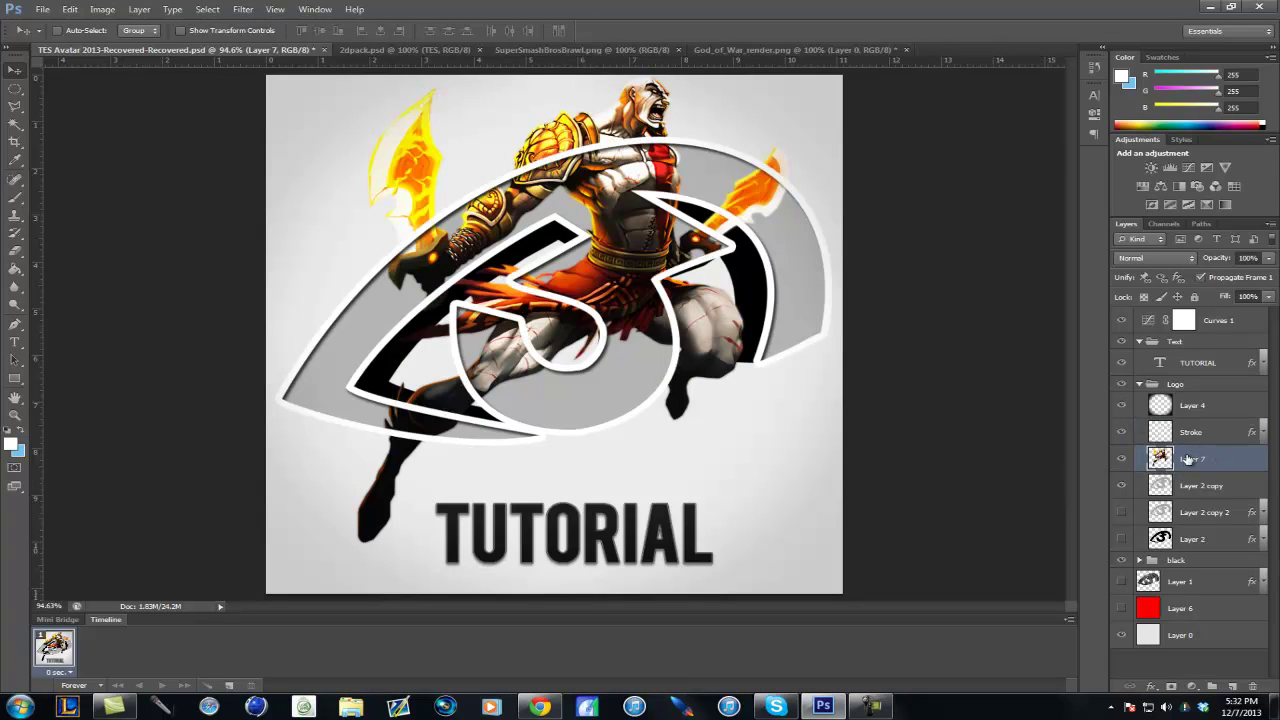
Step: Toggle the Stroke layer's visibility to compare, leaving the white outline hidden
left_click(1121, 432)
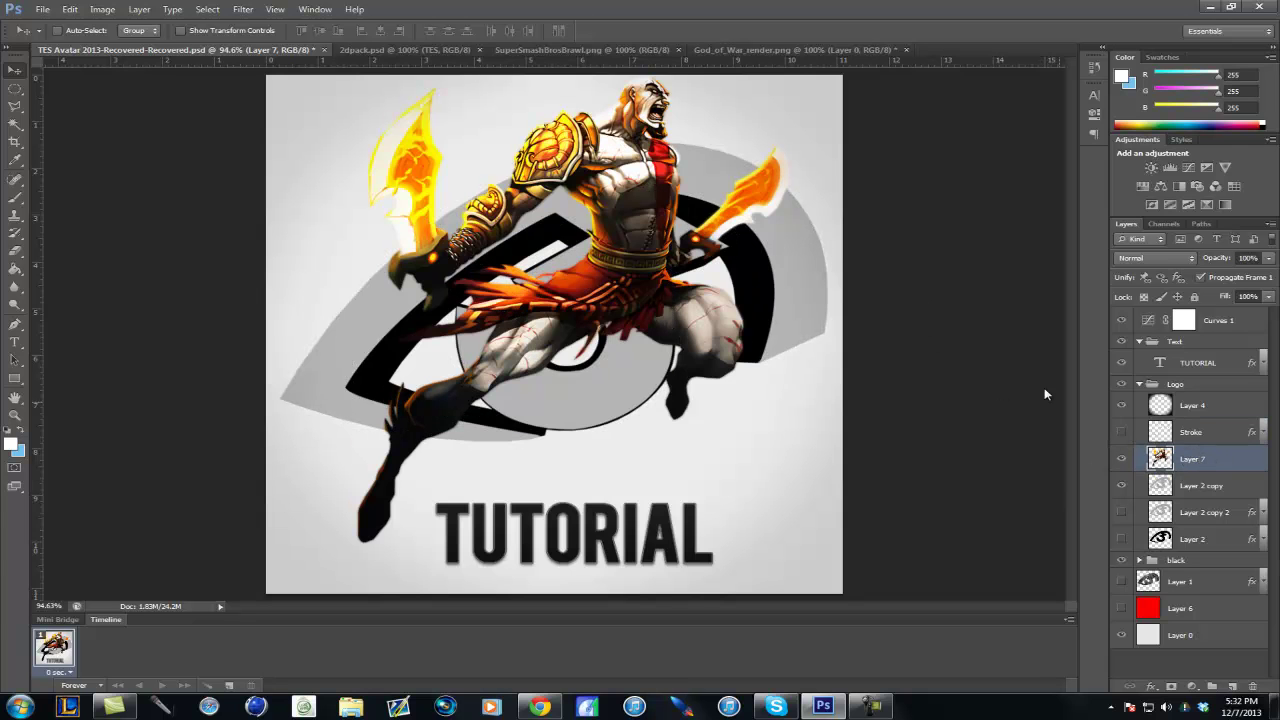
left_click(1122, 432)
left_click(1122, 432)
left_click(1122, 432)
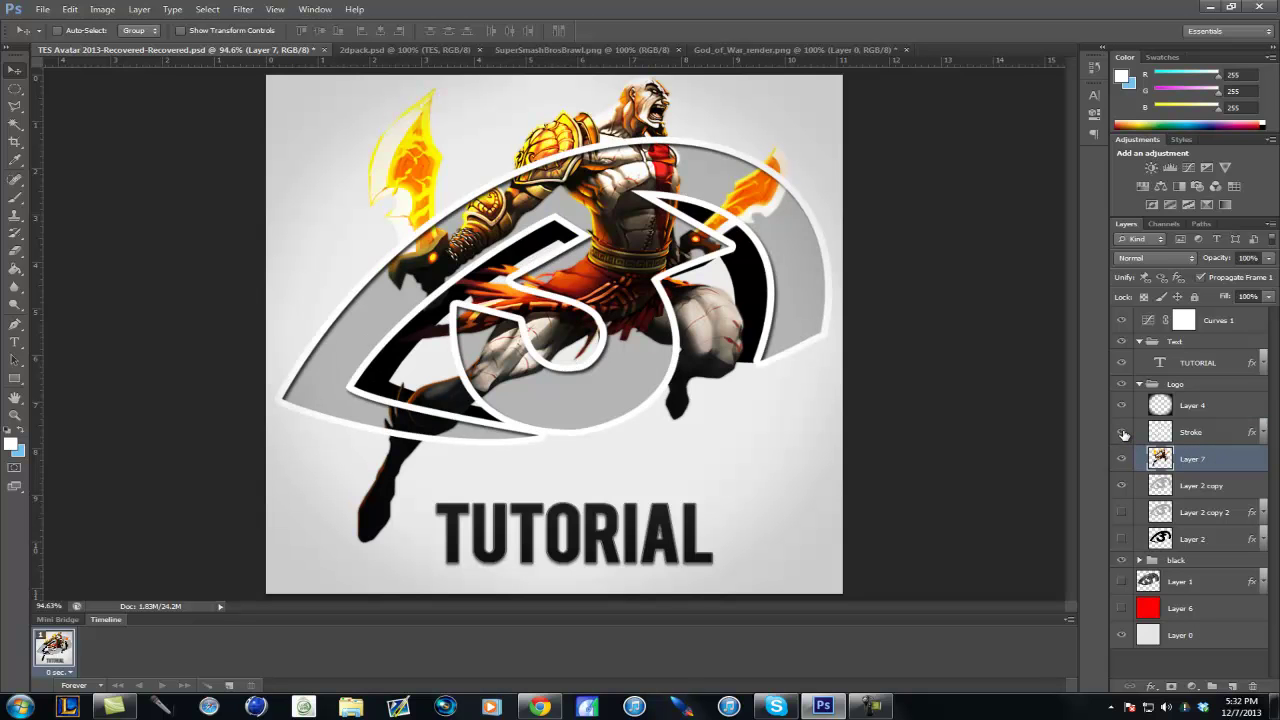
left_click(1122, 432)
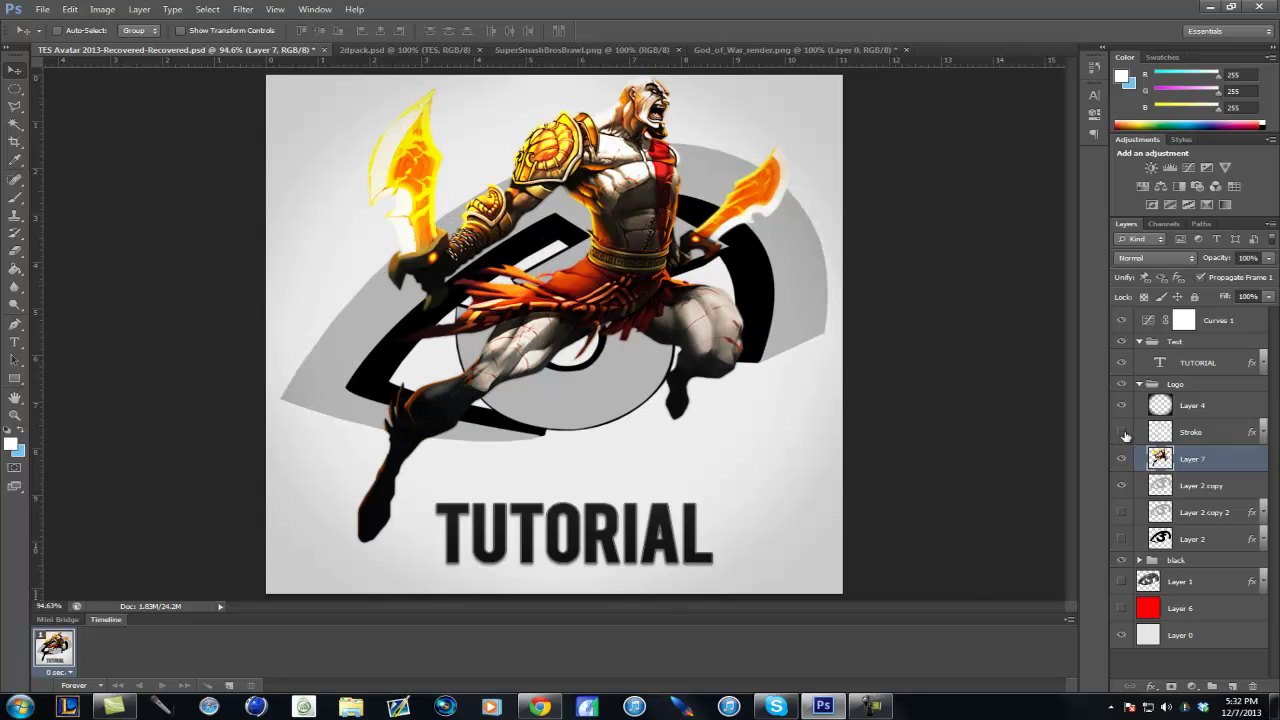
left_click(1122, 432)
left_click(1122, 432)
Step: Duplicate Layer 7 above Stroke and clip Layer 7 to the eye shape
mouse_move(1213, 458)
left_mouse_down()
mouse_move(1205, 442)
mouse_move(1172, 440)
left_mouse_up()
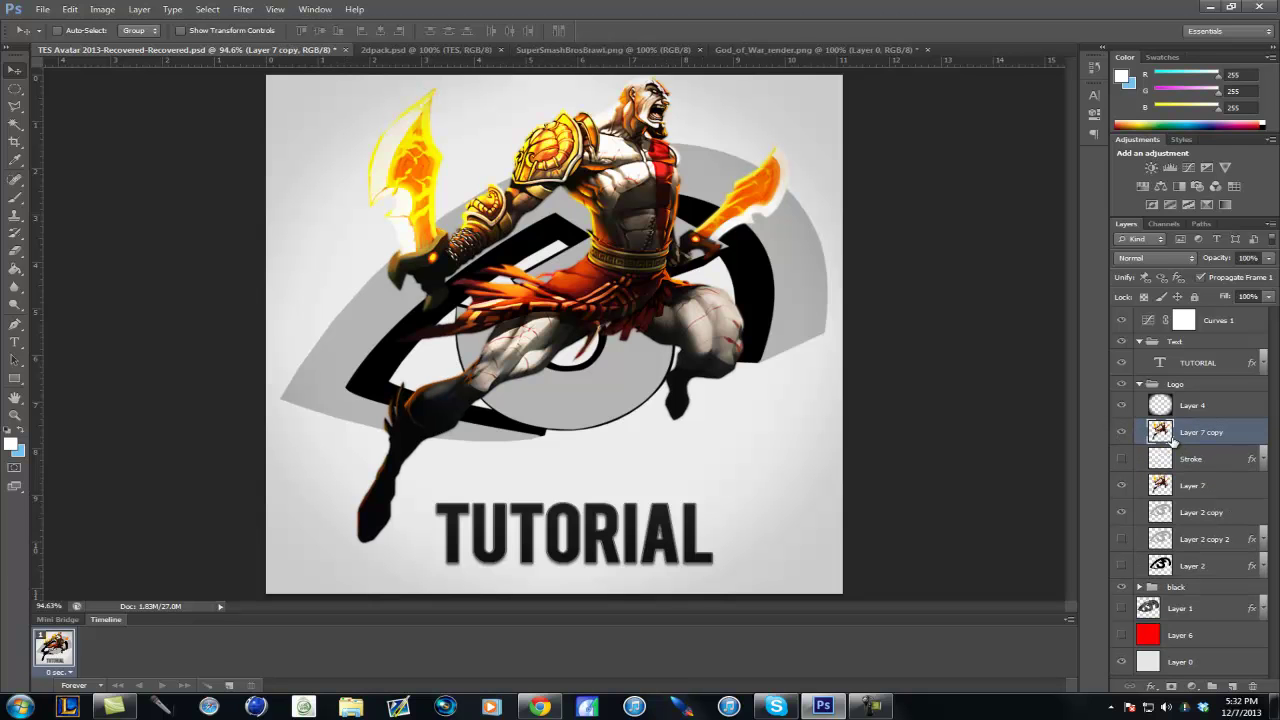
left_click(1122, 432)
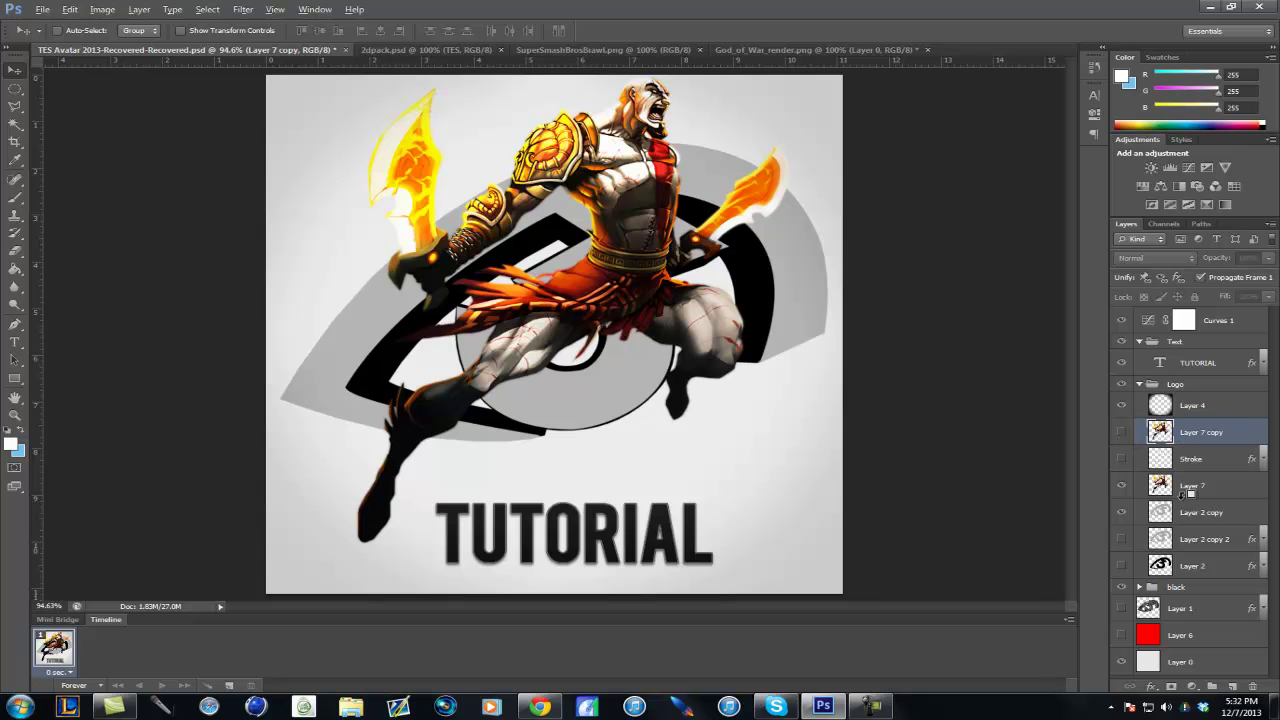
left_click_drag(1235, 488, 1200, 492)
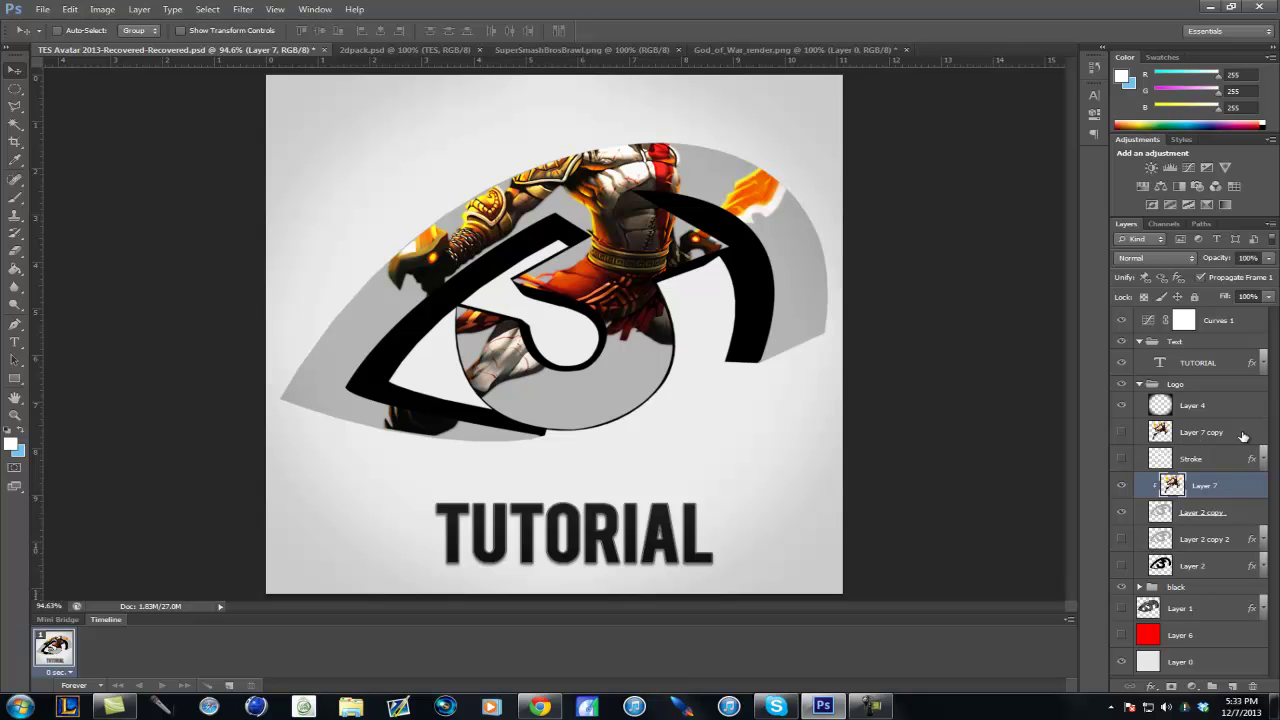
left_click(1121, 432)
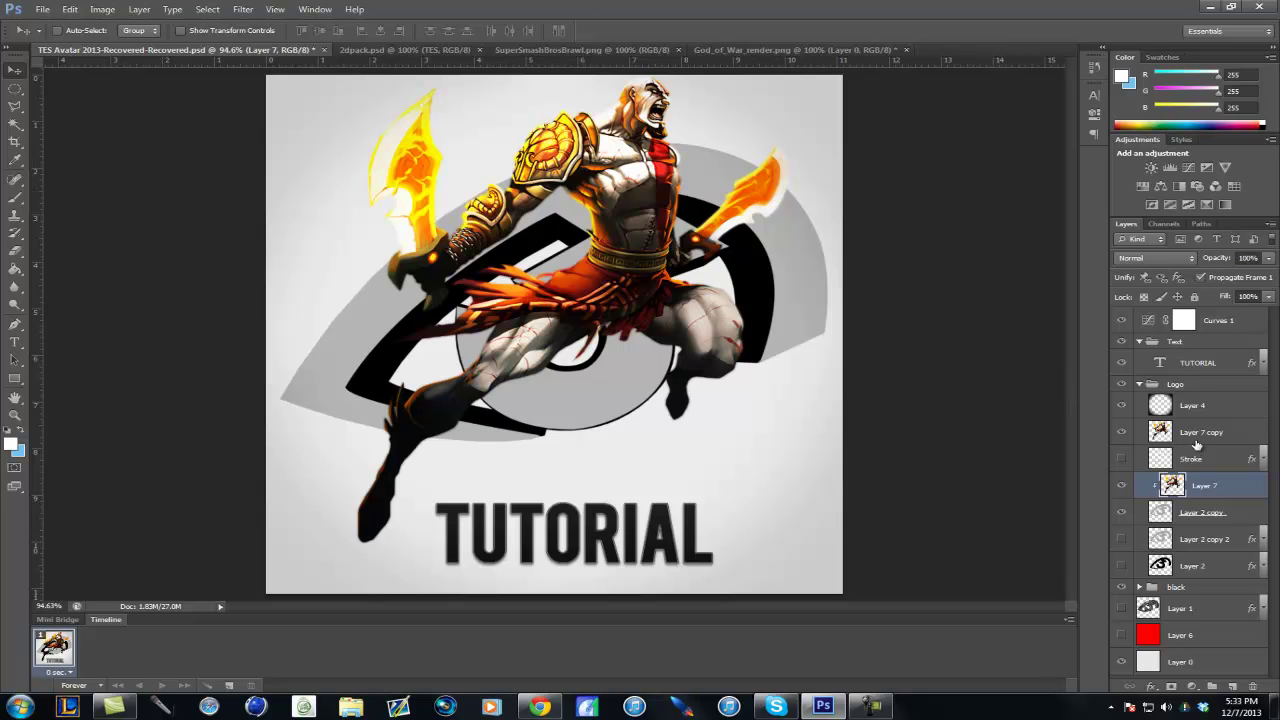
Step: Set the Layer 7 copy's opacity to 35%
left_click(1238, 440)
left_click(1270, 259)
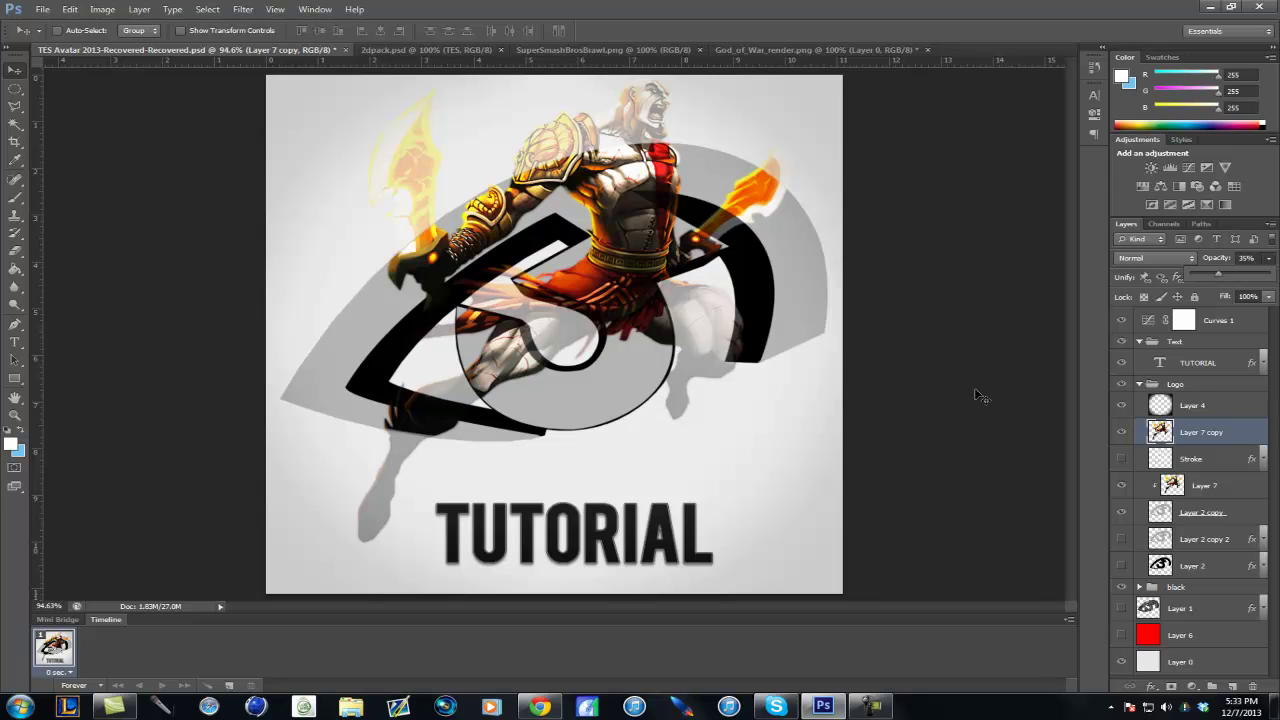
key("e")
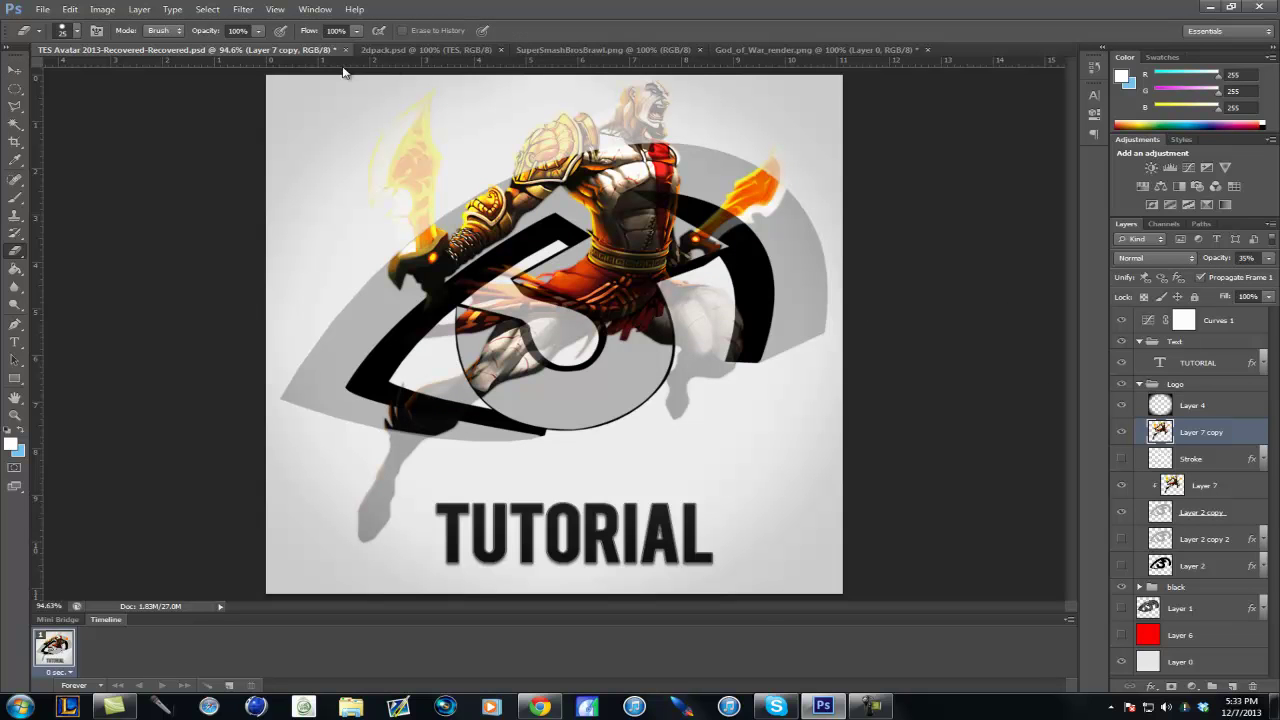